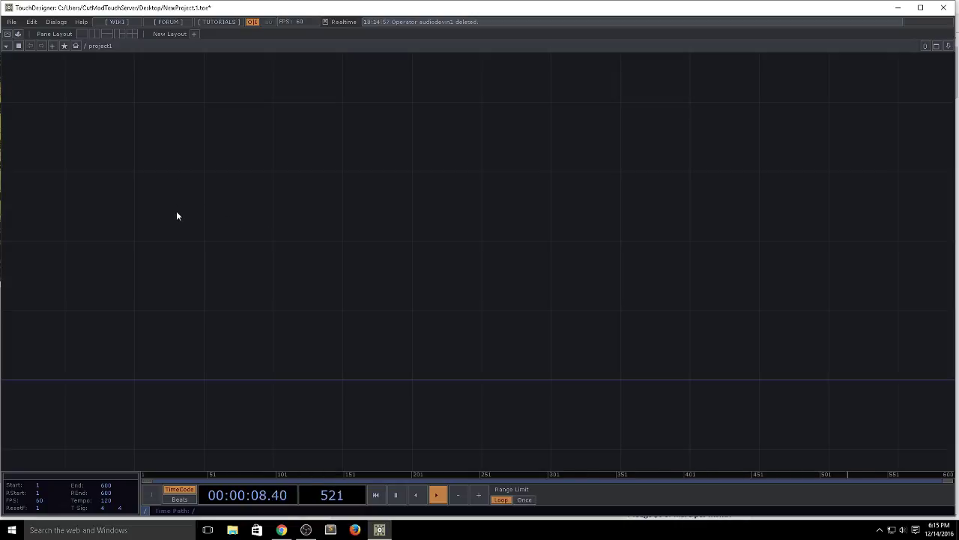
Add an Audio File In CHOP to the empty network and inspect its default audio file path expression.
{"action": "key", "text": "Tab"}
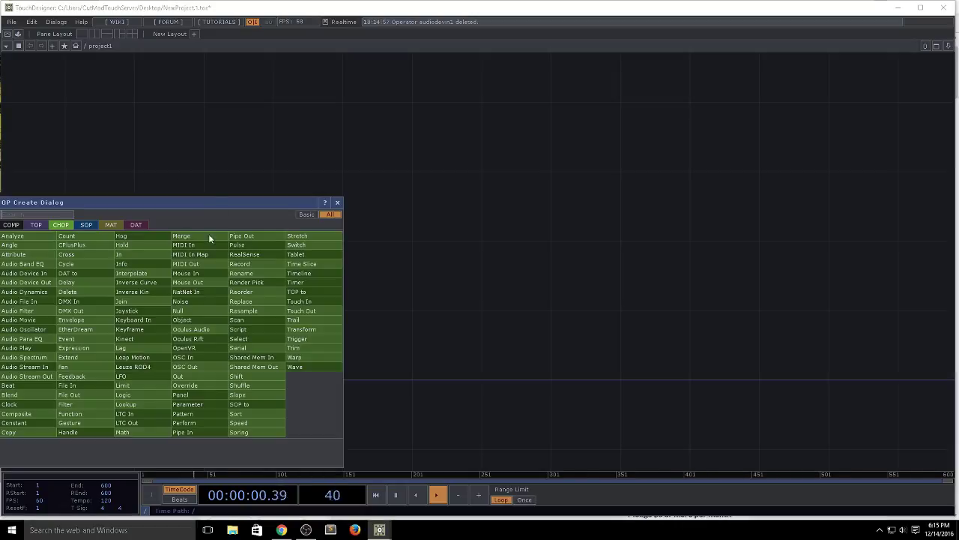
{"action": "type", "text": "au"}
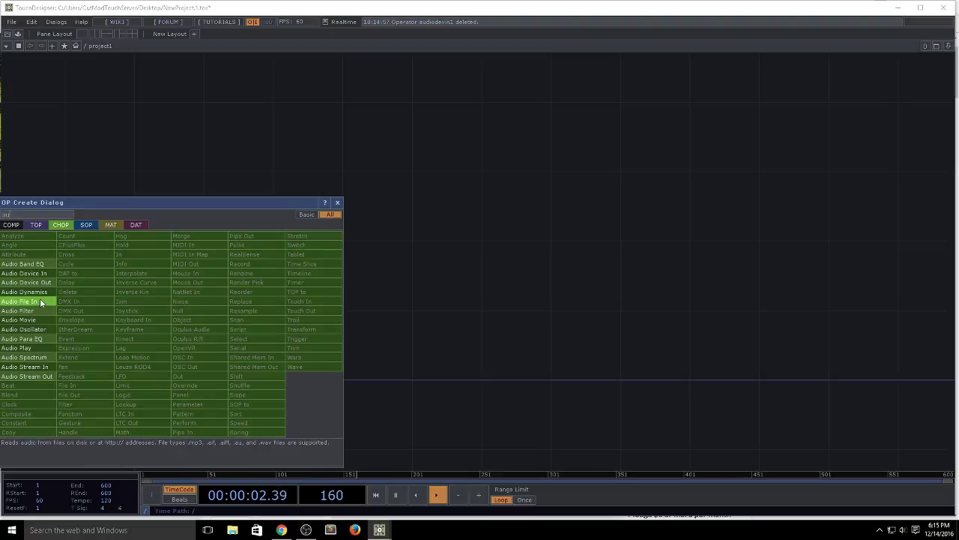
{"action": "left_click", "coordinate": [41, 302]}
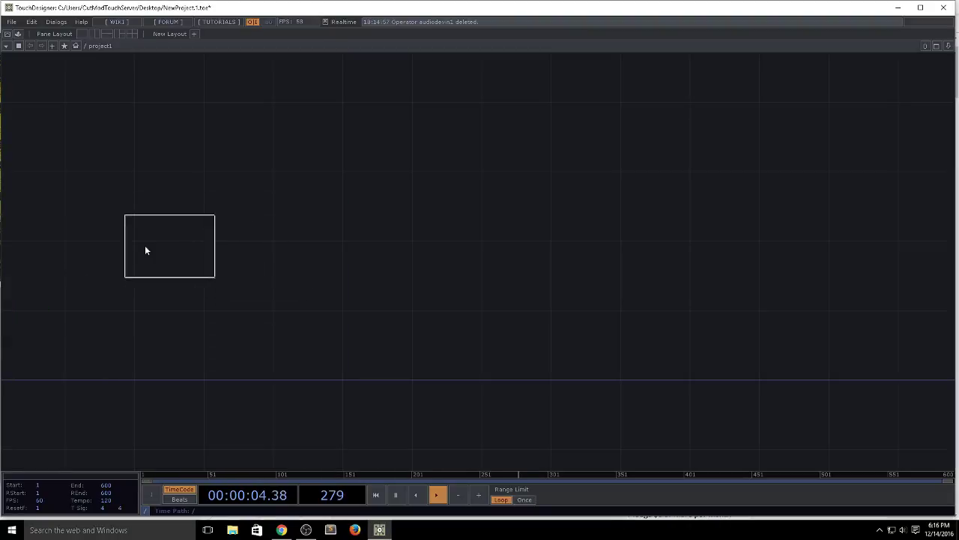
{"action": "left_click", "coordinate": [107, 251]}
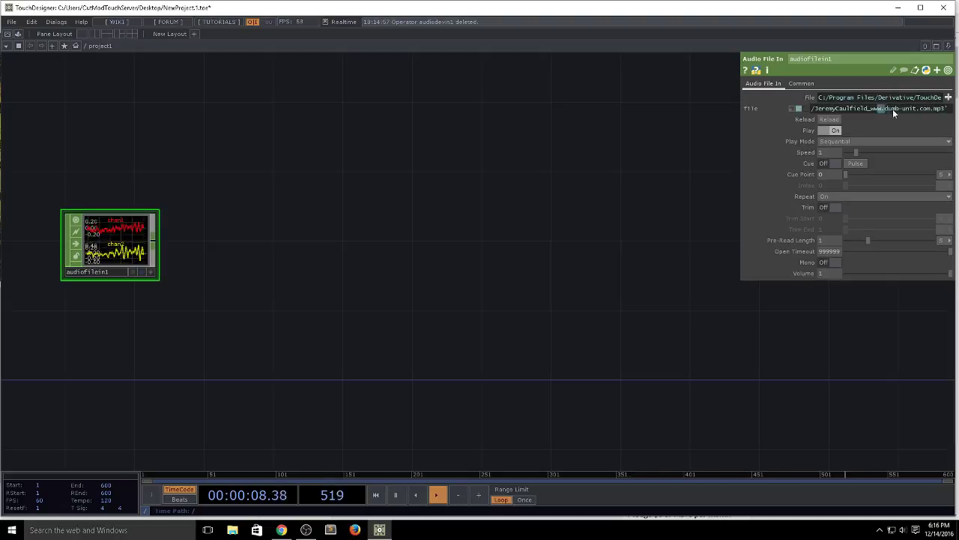
{"action": "left_click_drag", "start_coordinate": [896, 118], "coordinate": [865, 120]}
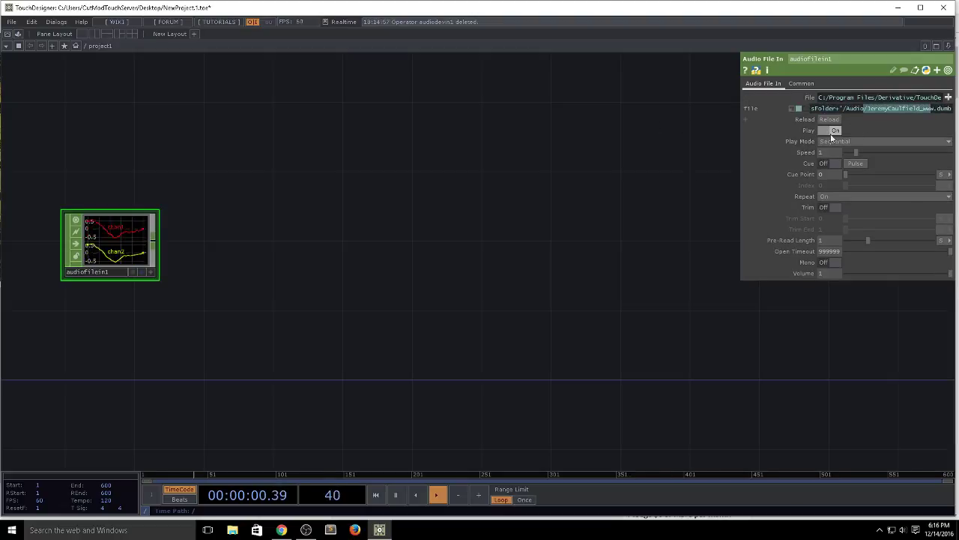
{"action": "left_click", "coordinate": [319, 267]}
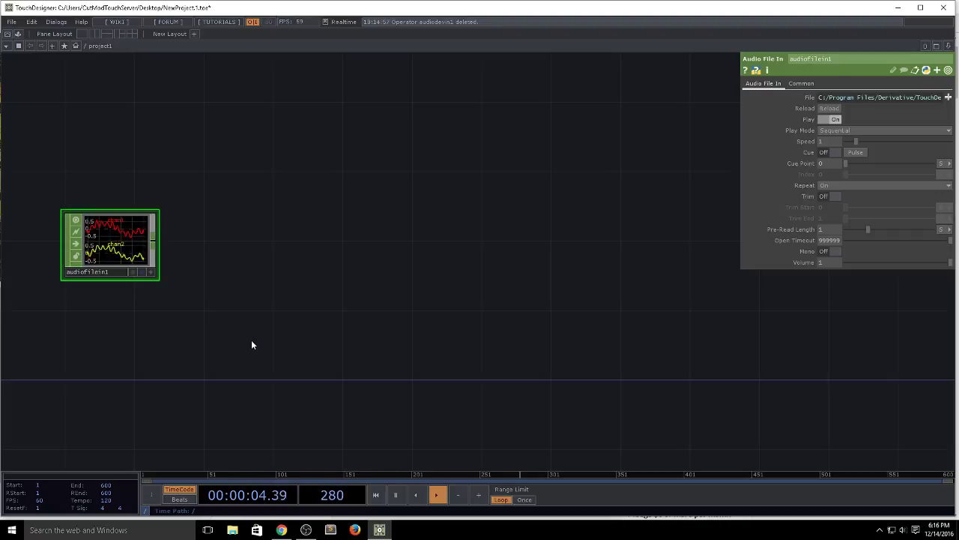
{"action": "key", "text": "Tab"}
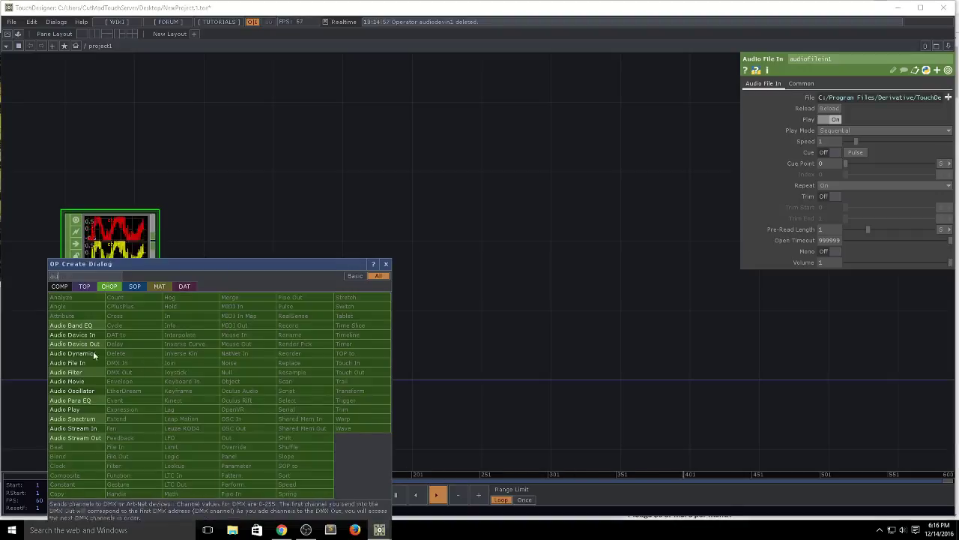
{"action": "left_click", "coordinate": [72, 334]}
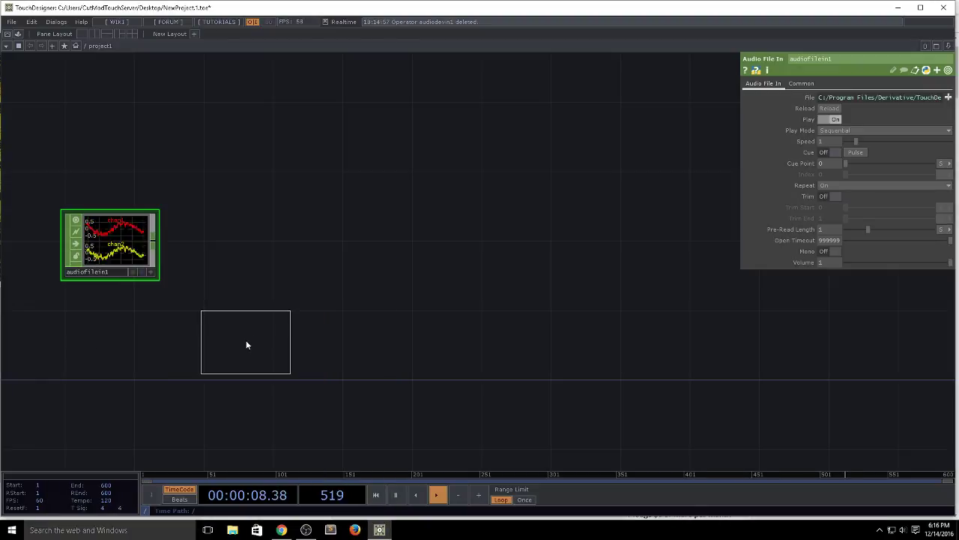
{"action": "left_click", "coordinate": [246, 343]}
{"action": "key", "text": "Delete"}
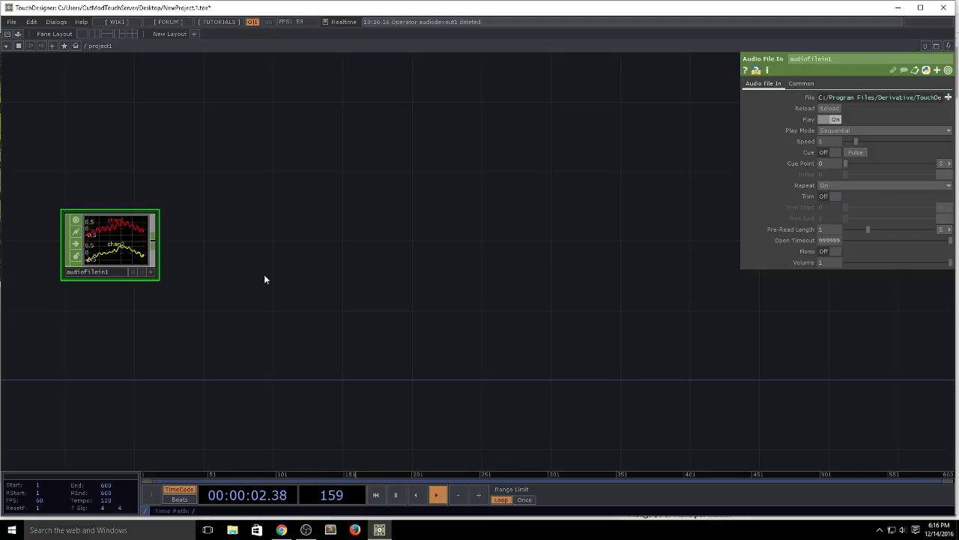
Turn on Mono for the Audio File In CHOP and connect an Audio Spectrum CHOP to its output.
{"action": "left_click_drag", "start_coordinate": [117, 237], "coordinate": [99, 254]}
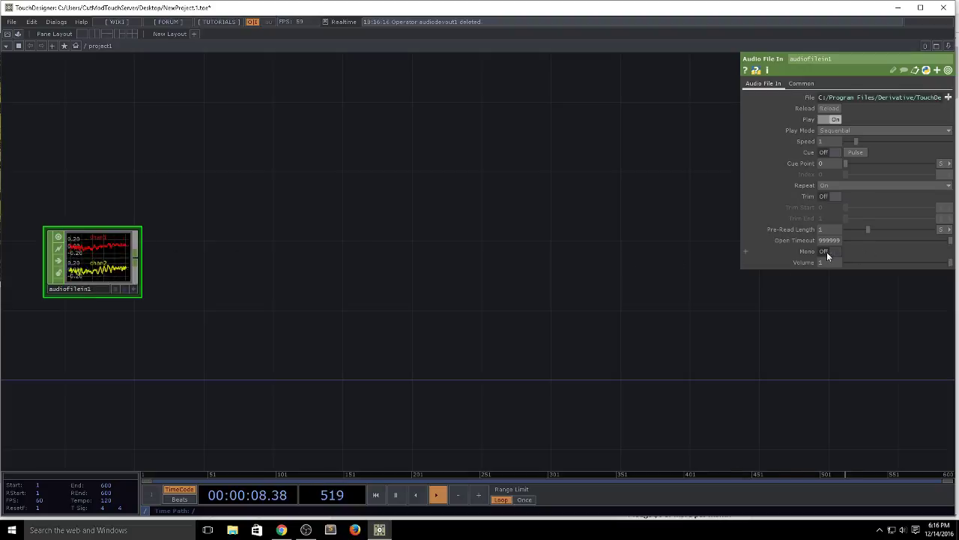
{"action": "right_click", "coordinate": [137, 261]}
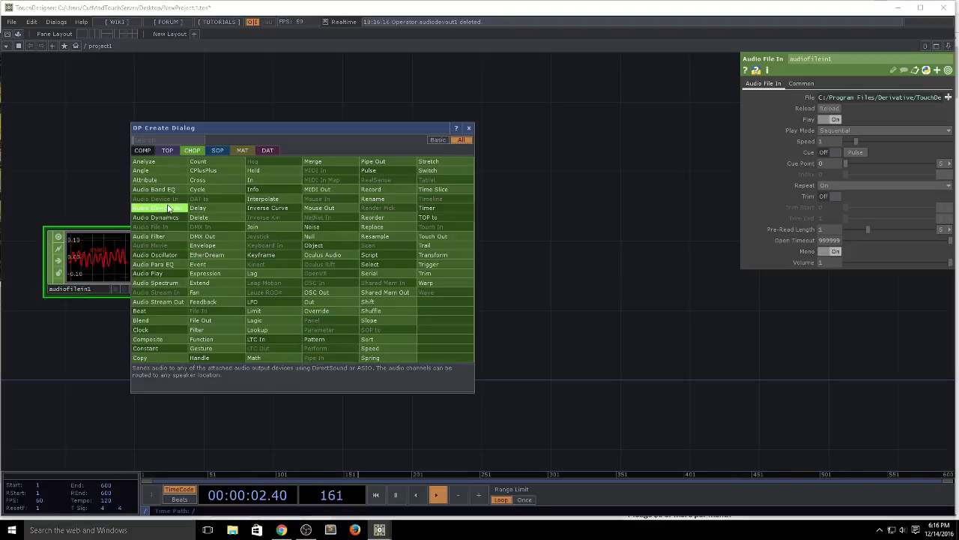
{"action": "left_click", "coordinate": [155, 283]}
{"action": "left_click", "coordinate": [213, 264]}
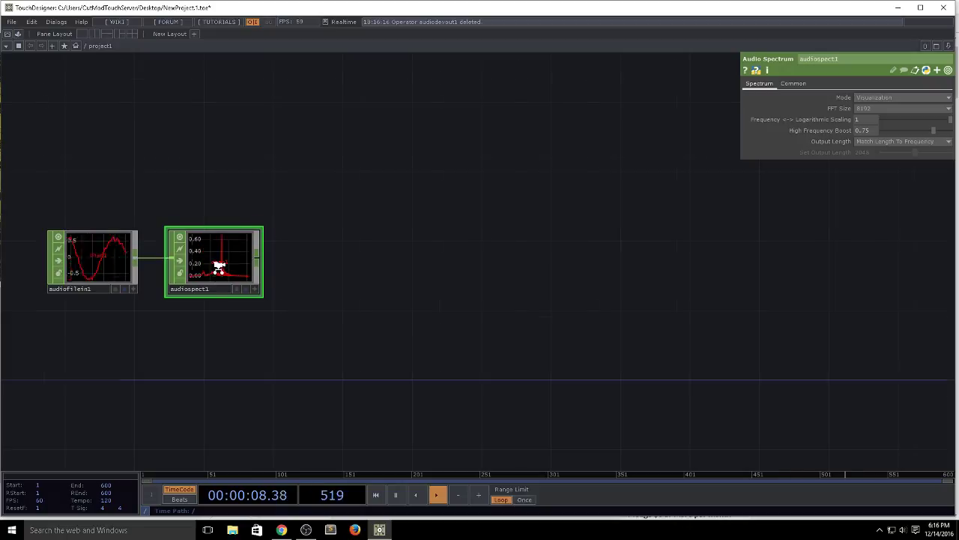
Add a Trim CHOP connected to the Audio Spectrum's output and place it beside that node.
{"action": "scroll", "coordinate": [199, 277], "scroll_direction": "up", "scroll_amount": 5}
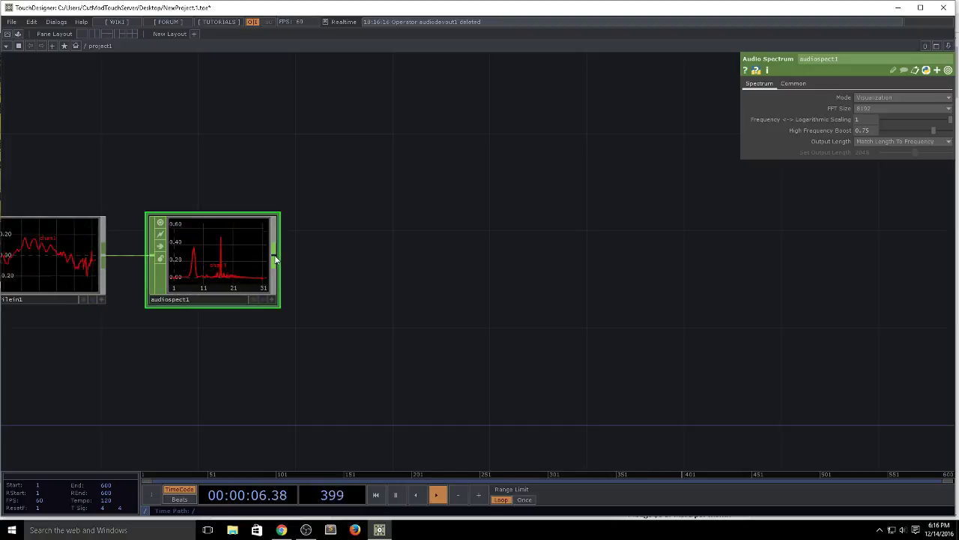
{"action": "left_click_drag", "start_coordinate": [313, 259], "coordinate": [340, 252]}
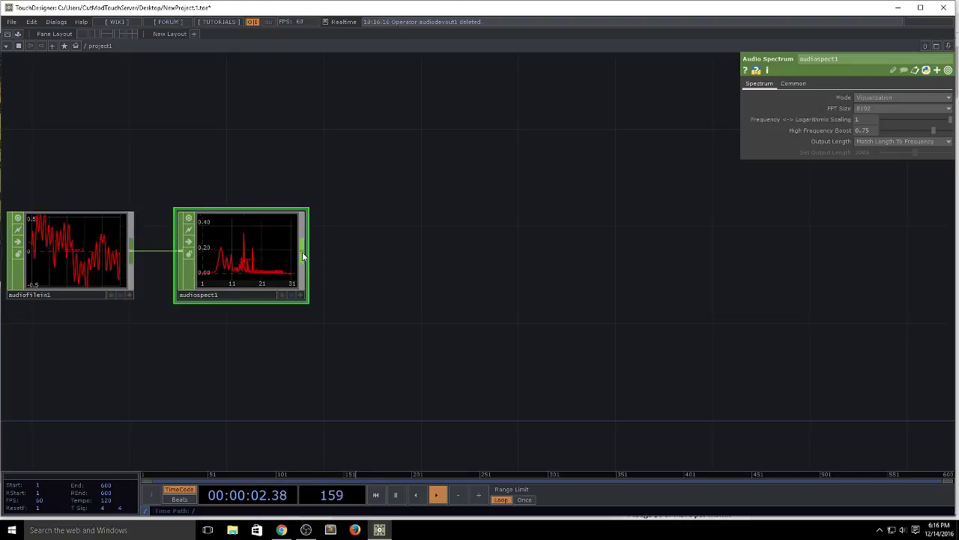
{"action": "right_click", "coordinate": [303, 257]}
{"action": "type", "text": "tr"}
{"action": "left_click", "coordinate": [596, 268]}
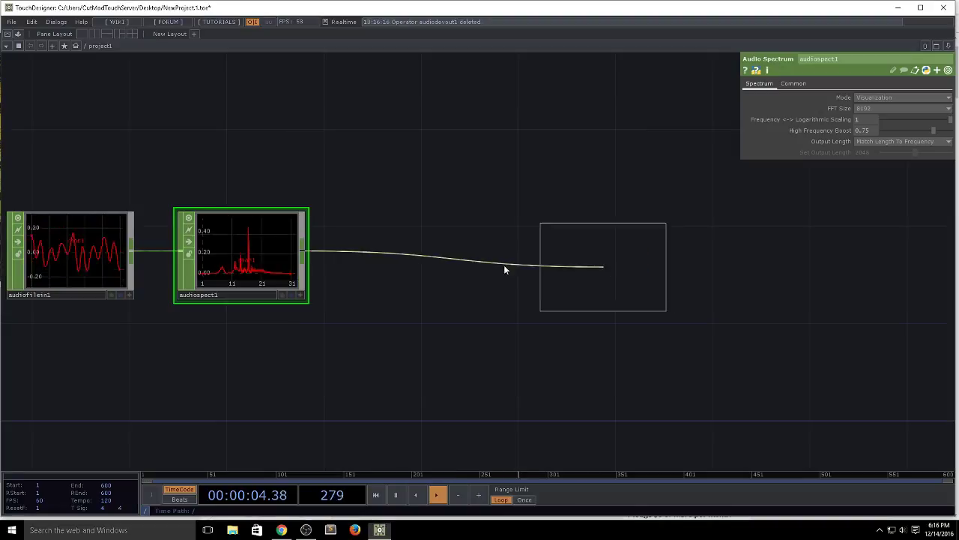
{"action": "left_click", "coordinate": [381, 255]}
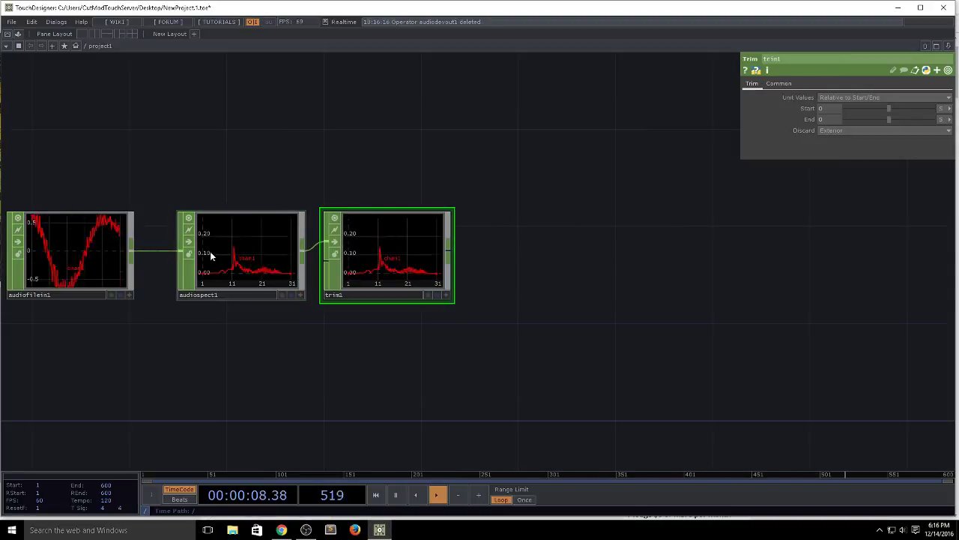
Set the Audio Spectrum's High Frequency Boost to 1 and the Trim's Start to 0.067 and End to -0.051.
{"action": "left_click", "coordinate": [242, 251]}
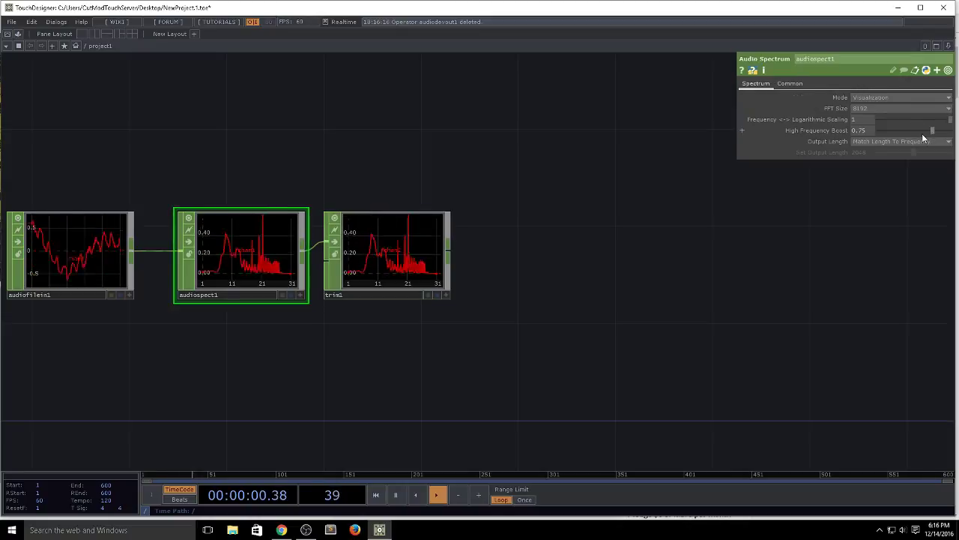
{"action": "left_click_drag", "start_coordinate": [934, 131], "coordinate": [958, 147]}
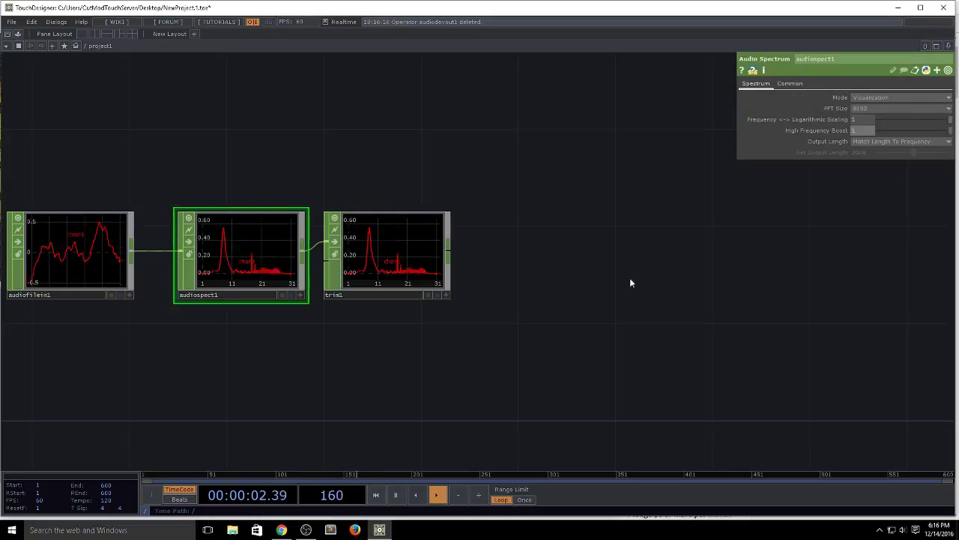
{"action": "left_click", "coordinate": [392, 264]}
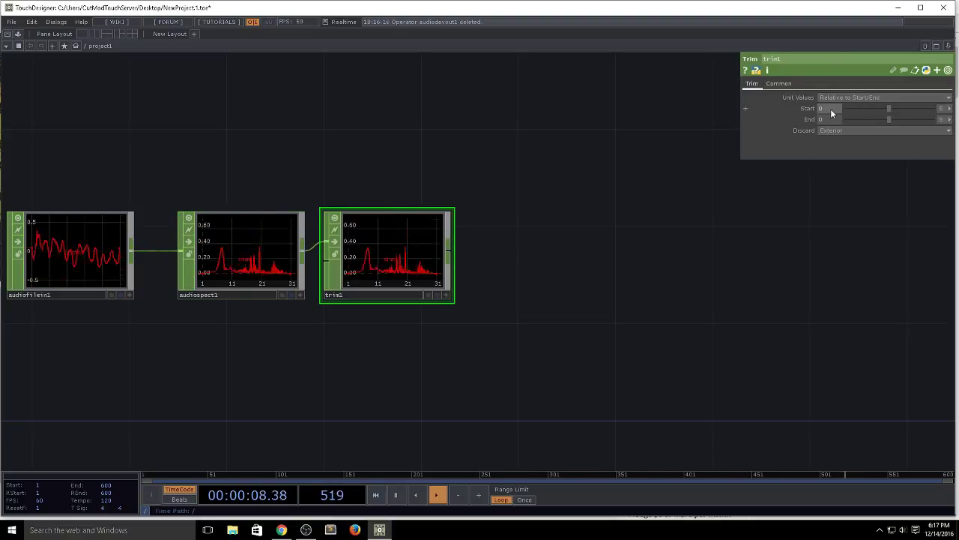
{"action": "middle_click_drag", "start_coordinate": [830, 108], "coordinate": [847, 125]}
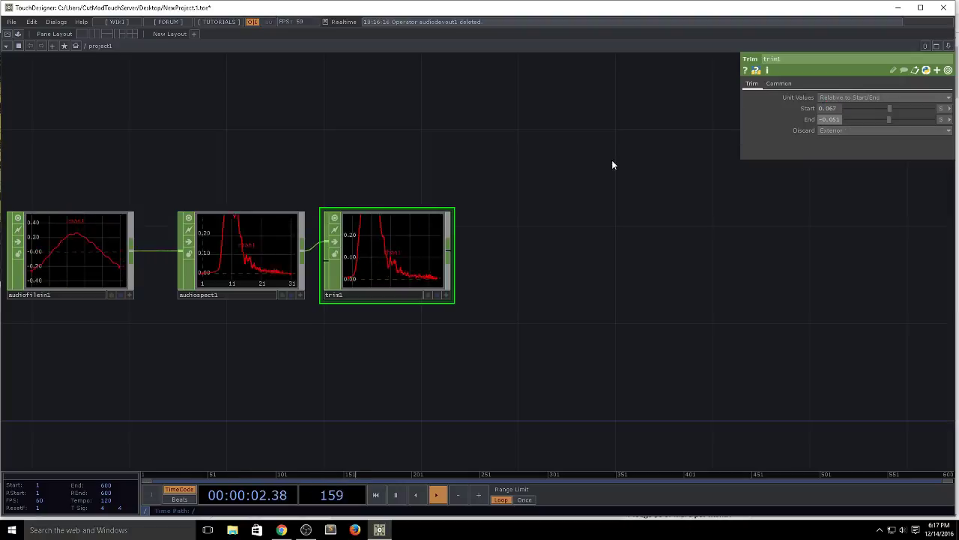
Add a Resample CHOP connected to the Trim's output and place it beside that node.
{"action": "left_click", "coordinate": [448, 255]}
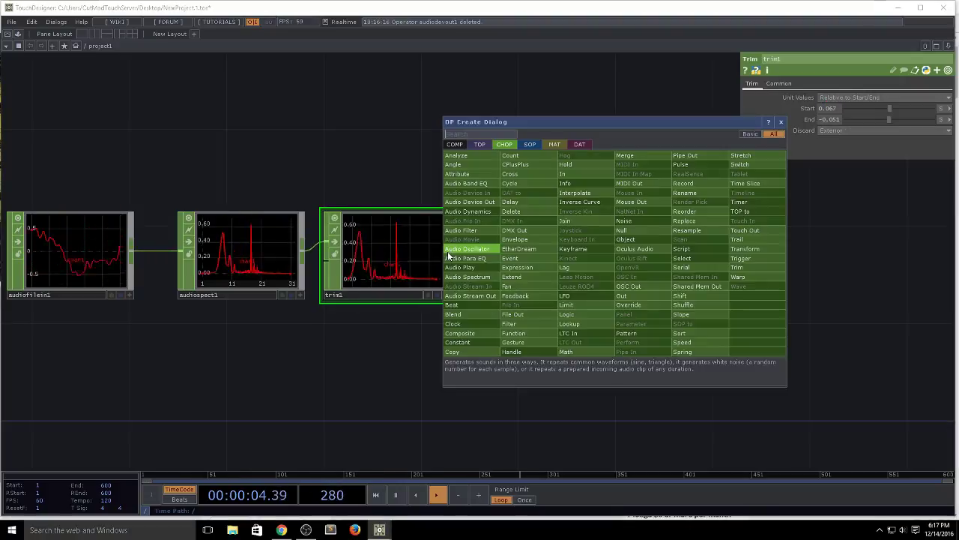
{"action": "type", "text": "re"}
{"action": "left_click", "coordinate": [708, 230]}
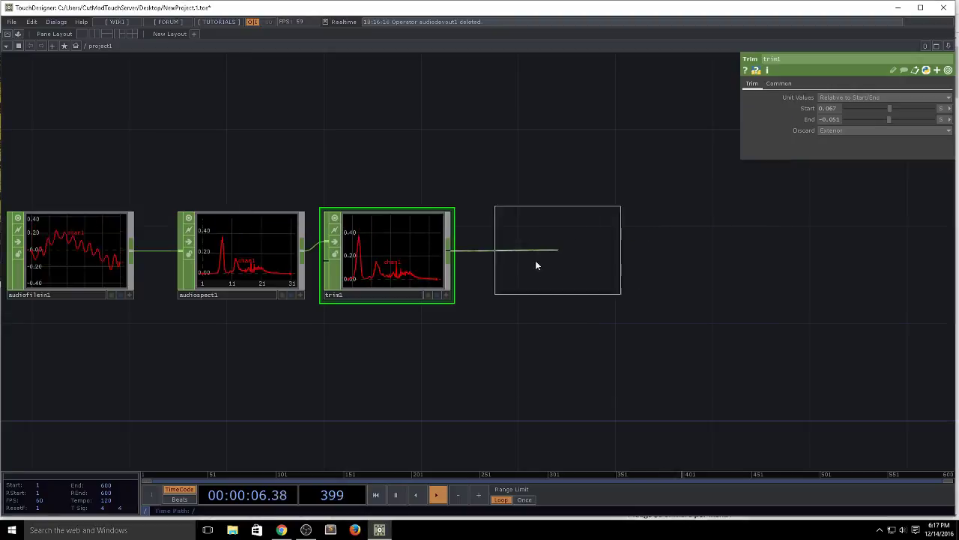
{"action": "left_click", "coordinate": [538, 257]}
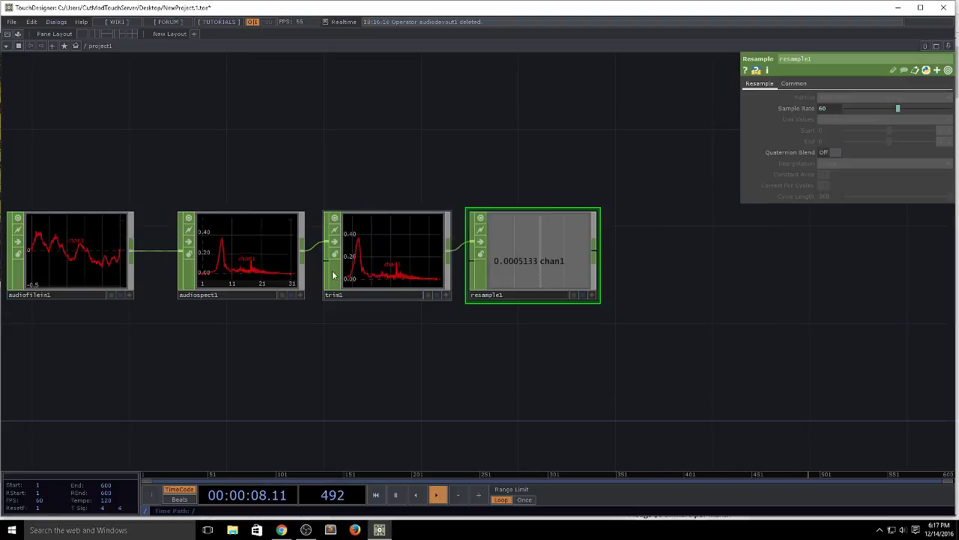
Turn off Time Slice on the Resample CHOP and set its Method to New Rate, New Interval.
{"action": "left_click", "coordinate": [240, 227]}
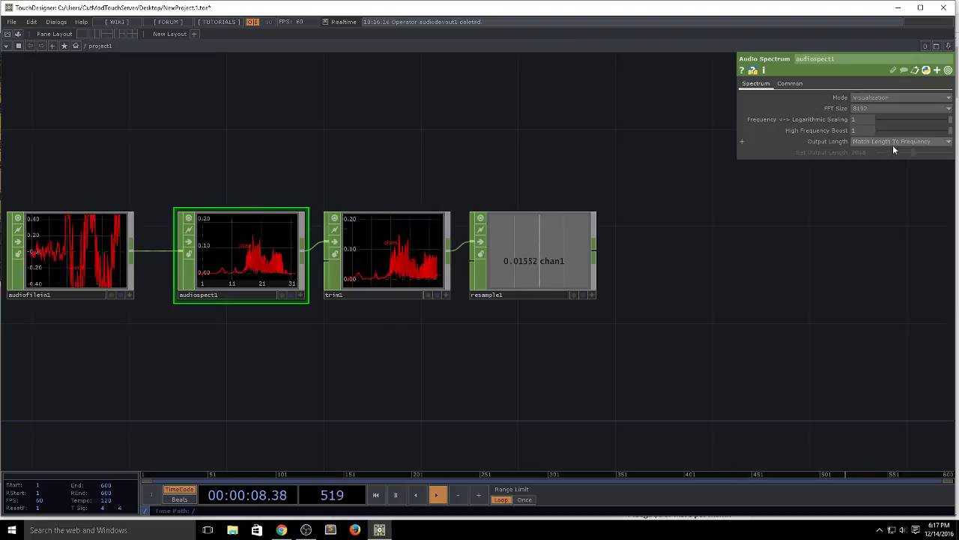
{"action": "left_click", "coordinate": [560, 265]}
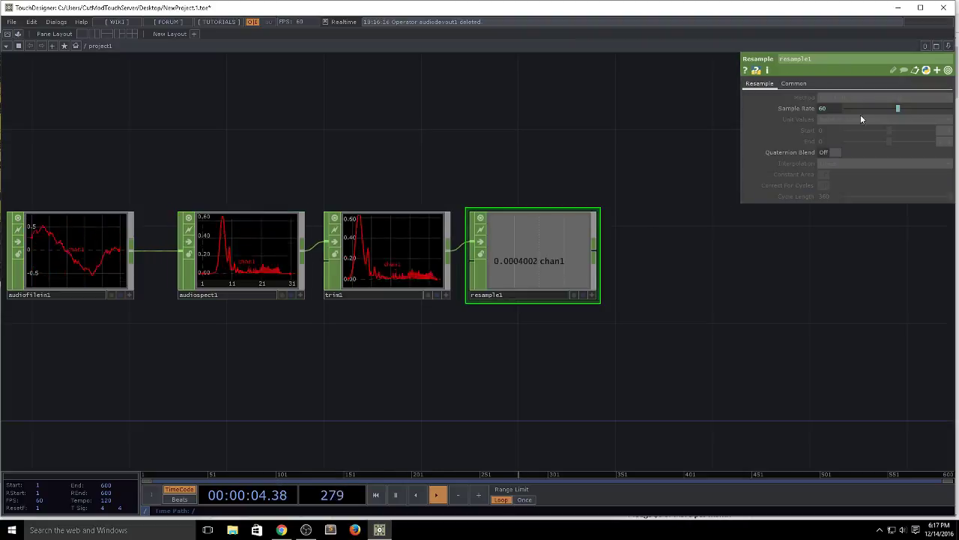
{"action": "left_click", "coordinate": [795, 83]}
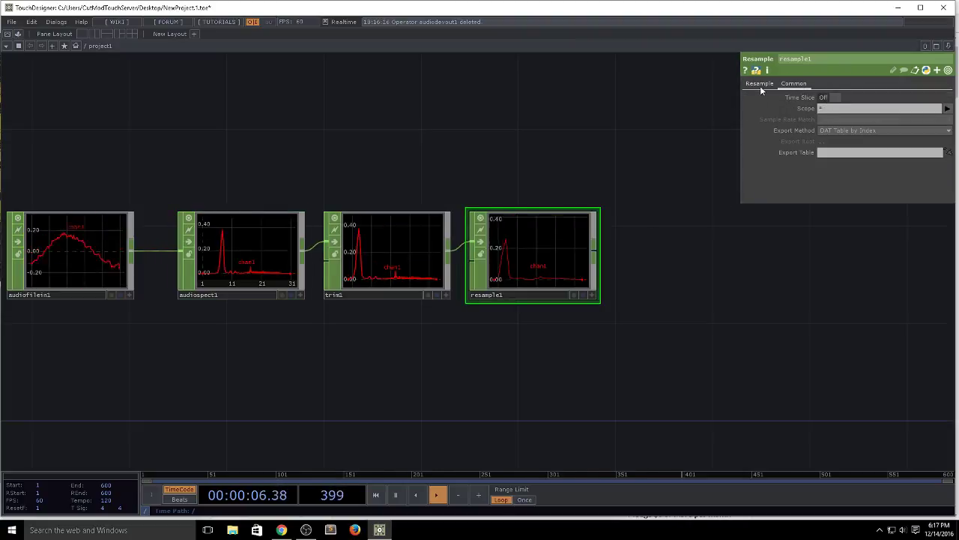
{"action": "left_click", "coordinate": [760, 83]}
{"action": "left_click", "coordinate": [842, 98]}
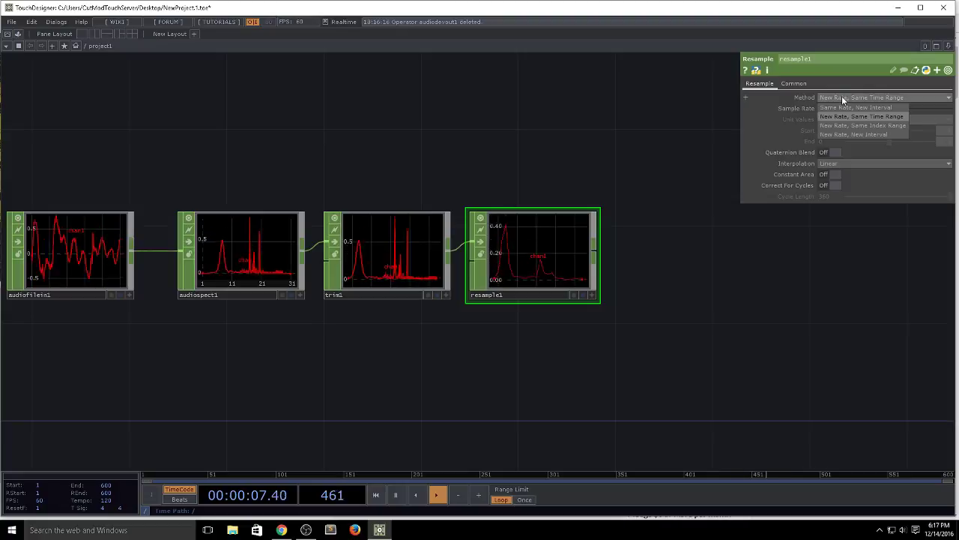
{"action": "left_click", "coordinate": [856, 135]}
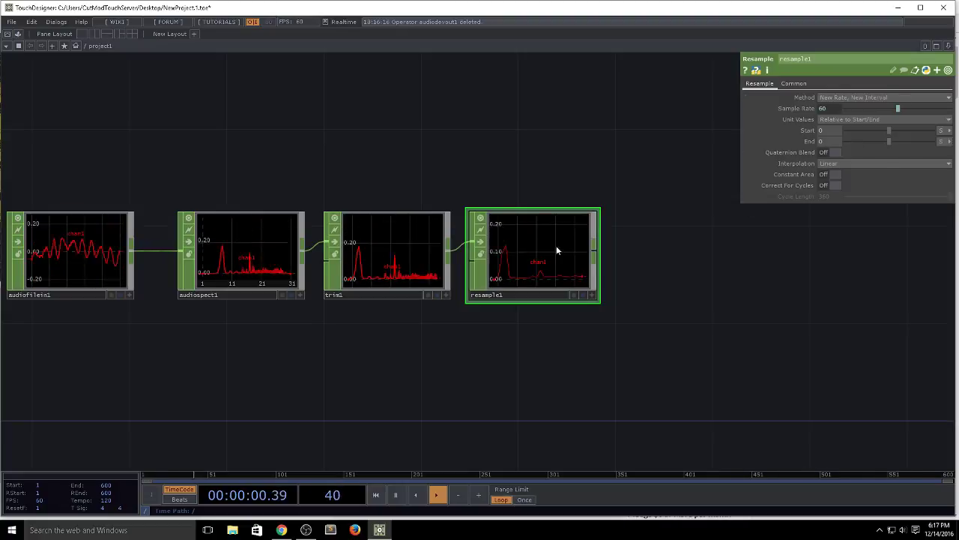
Set the Resample's Unit Values to Absolute, with Start and End measured in samples and End at 1279.
{"action": "left_click", "coordinate": [870, 120]}
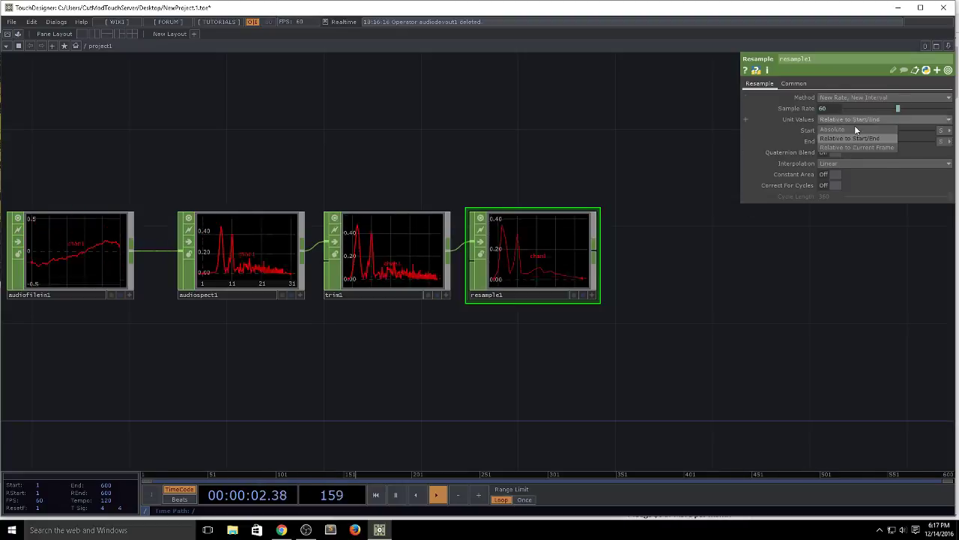
{"action": "left_click", "coordinate": [854, 128]}
{"action": "left_click", "coordinate": [942, 131]}
{"action": "left_click", "coordinate": [945, 142]}
{"action": "left_click", "coordinate": [946, 142]}
{"action": "left_click", "coordinate": [947, 161]}
{"action": "left_click", "coordinate": [829, 141]}
{"action": "type", "text": "-1"}
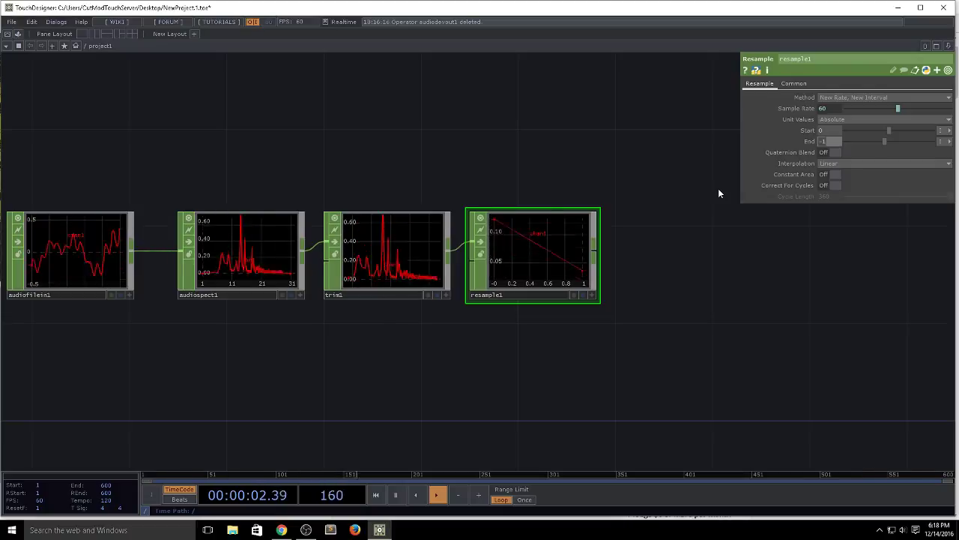
{"action": "type", "text": "1279"}
{"action": "left_click", "coordinate": [805, 286]}
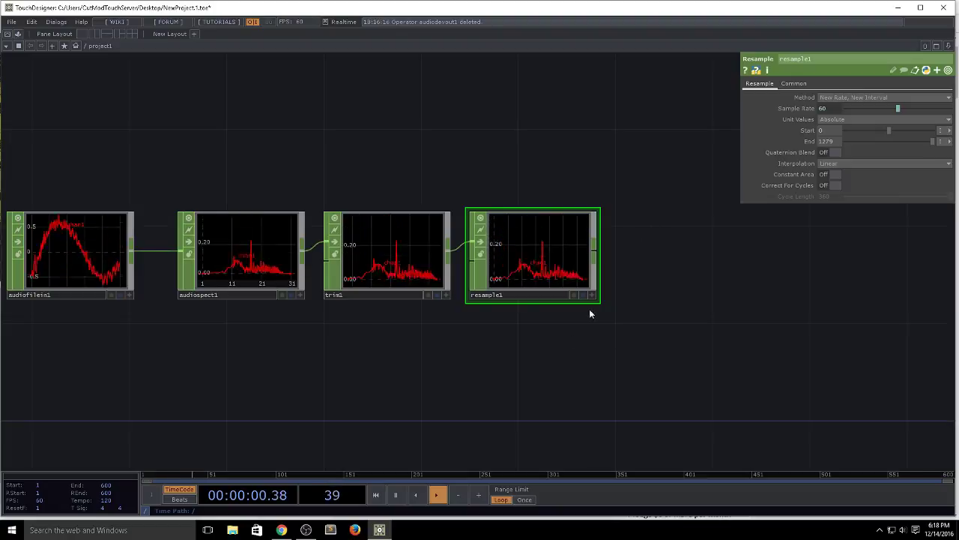
Add a Null CHOP connected to the Resample's output, at the end of the chain.
{"action": "scroll", "coordinate": [687, 297], "scroll_direction": "down", "scroll_amount": 5}
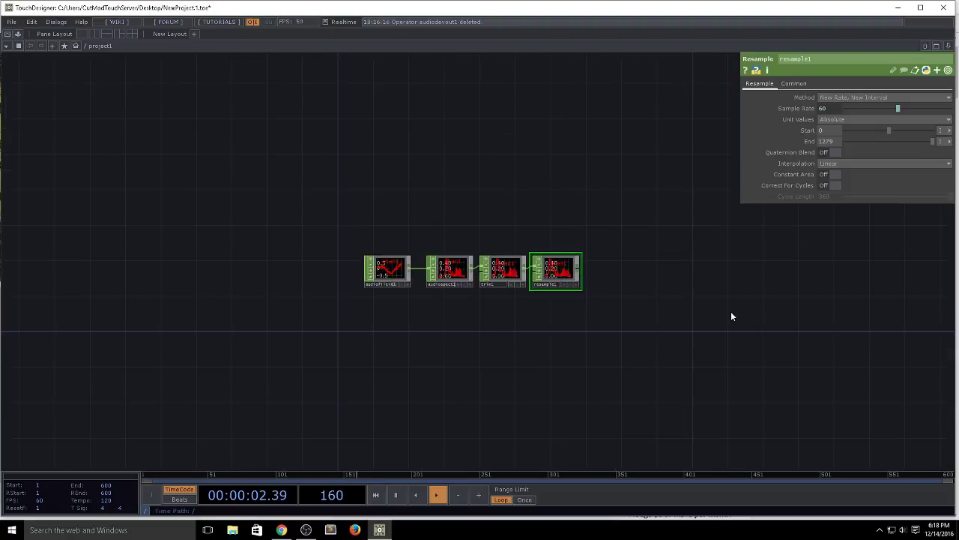
{"action": "scroll", "coordinate": [730, 317], "scroll_direction": "up", "scroll_amount": 3}
{"action": "left_click_drag", "start_coordinate": [583, 284], "coordinate": [490, 276]}
{"action": "right_click", "coordinate": [418, 260]}
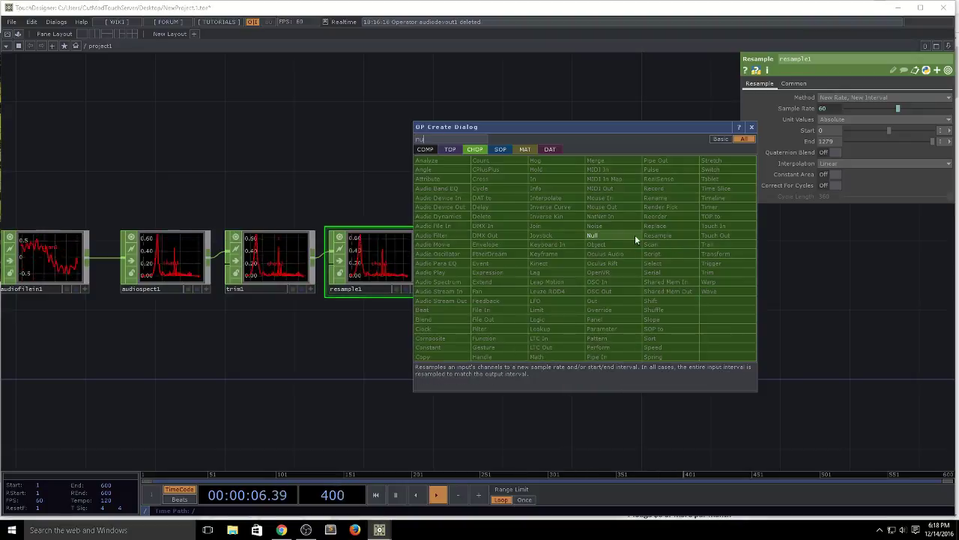
{"action": "left_click", "coordinate": [620, 236]}
{"action": "left_click", "coordinate": [481, 268]}
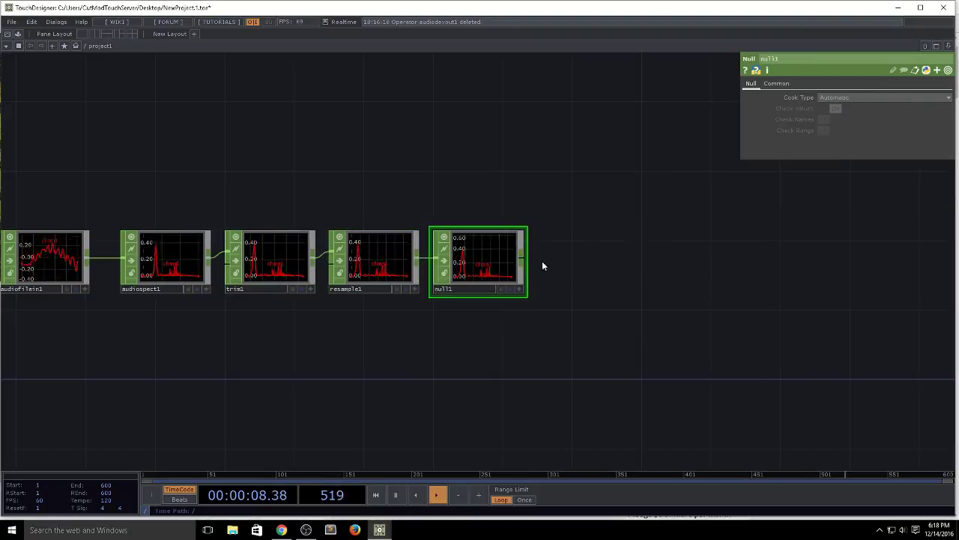
Add a CHOP to TOP that reads the Null CHOP and place it beside that node.
{"action": "right_click", "coordinate": [520, 260]}
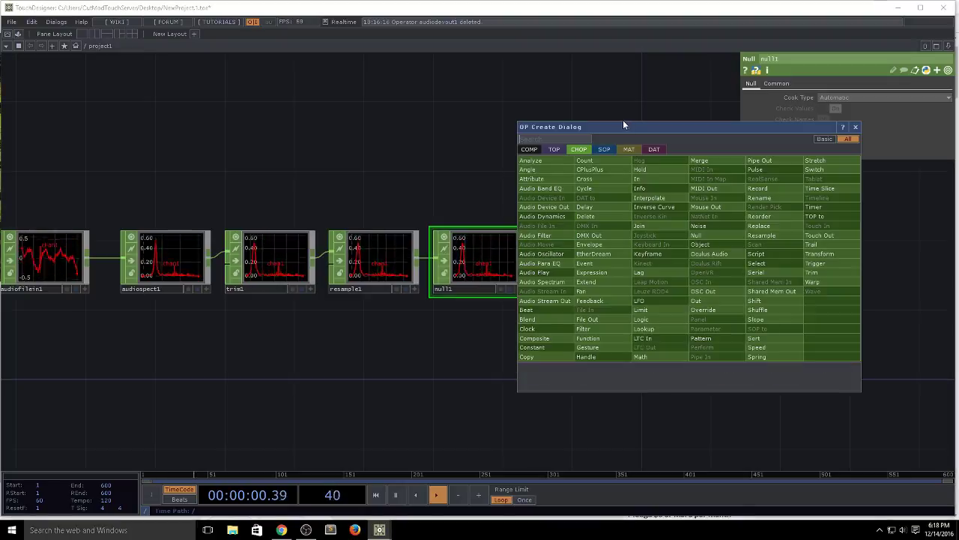
{"action": "left_click", "coordinate": [556, 150]}
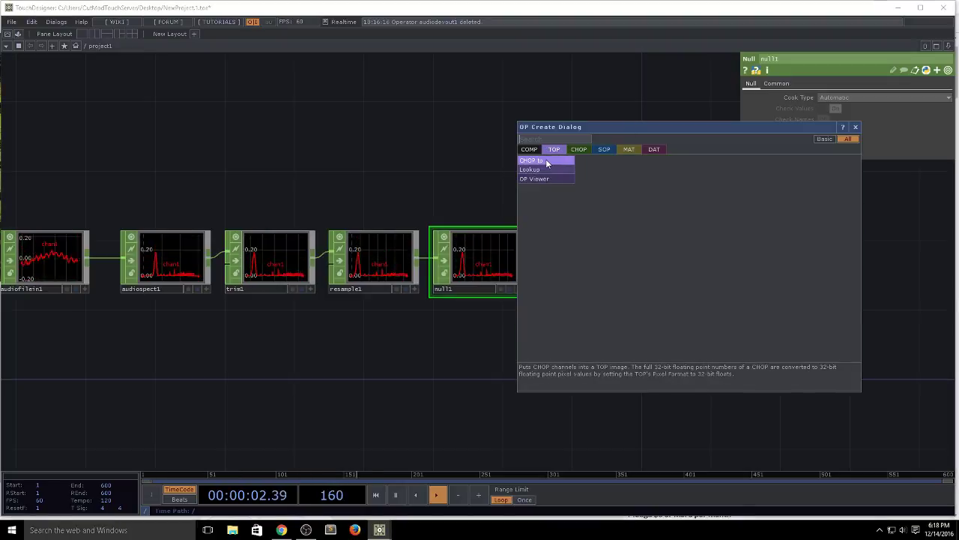
{"action": "left_click", "coordinate": [546, 161]}
{"action": "left_click", "coordinate": [589, 263]}
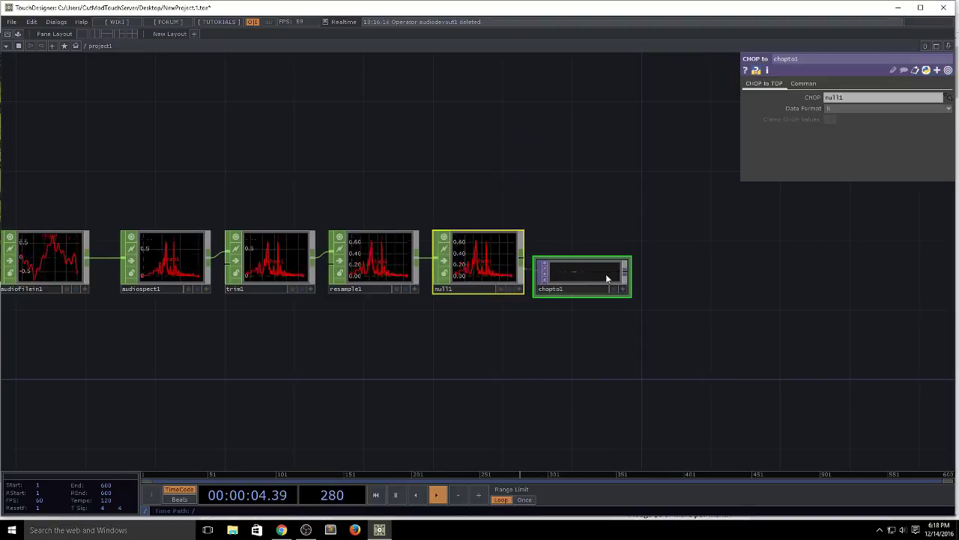
{"action": "scroll", "coordinate": [607, 279], "scroll_direction": "up", "scroll_amount": 8}
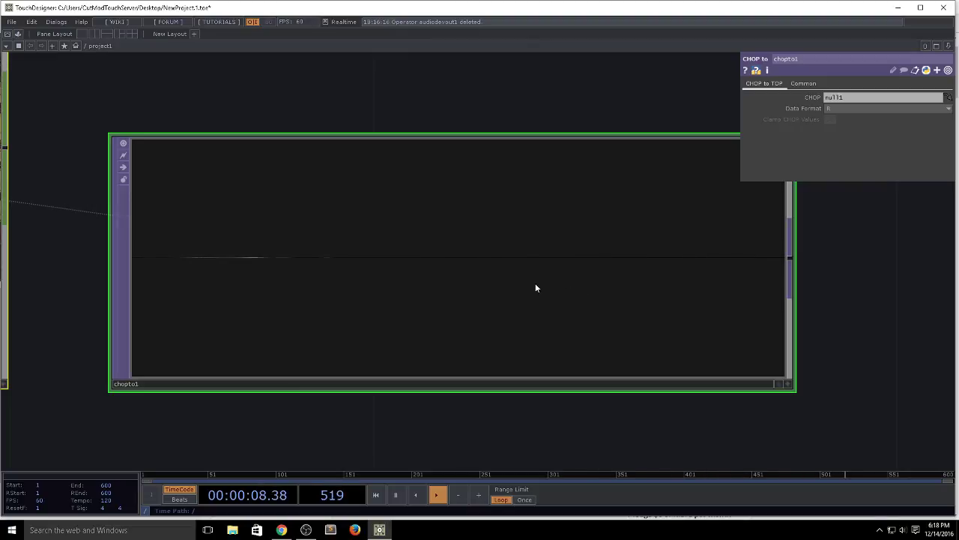
{"action": "scroll", "coordinate": [536, 288], "scroll_direction": "down", "scroll_amount": 5}
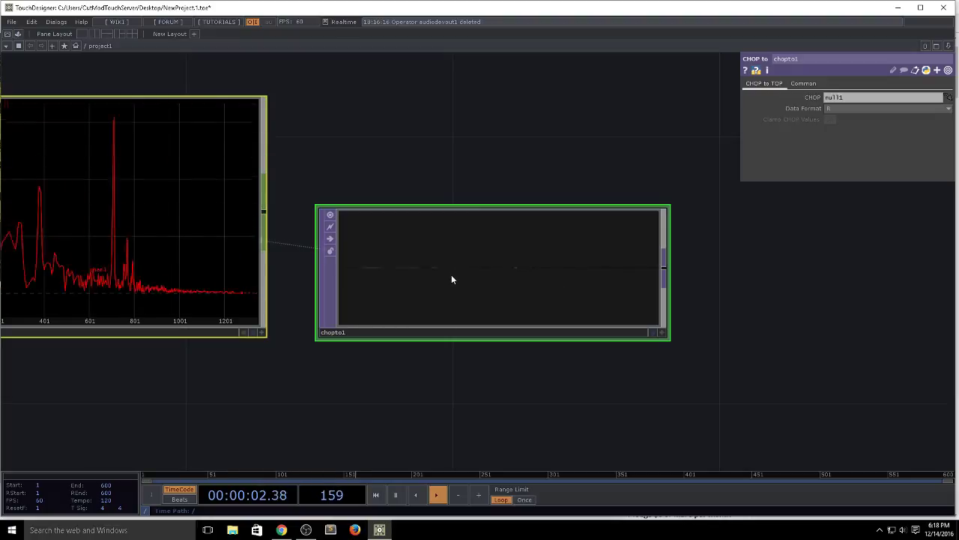
Add a Constant TOP connected to the CHOP to TOP's output and set its Alpha to 0.
{"action": "left_click_drag", "start_coordinate": [777, 332], "coordinate": [653, 284]}
{"action": "scroll", "coordinate": [448, 263], "scroll_direction": "down", "scroll_amount": 4}
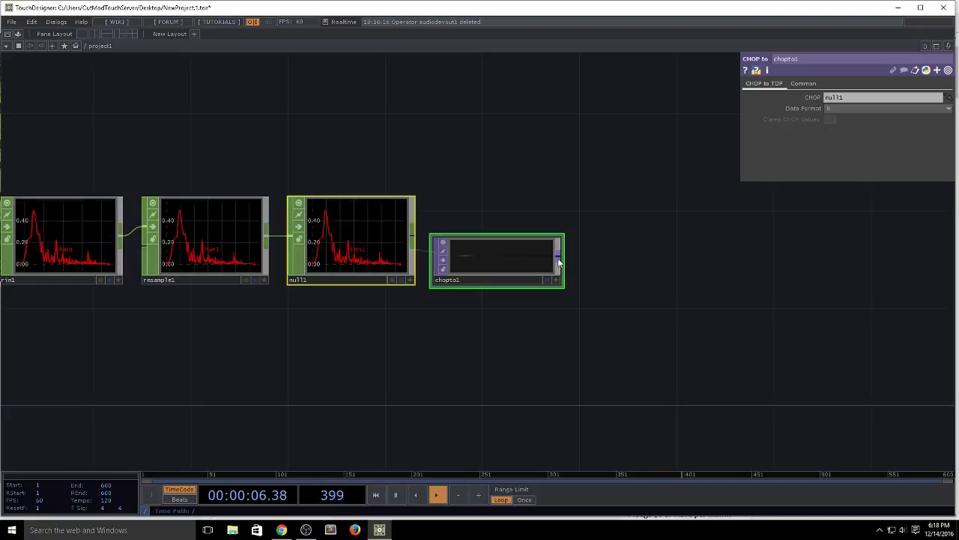
{"action": "right_click", "coordinate": [558, 258]}
{"action": "type", "text": "co"}
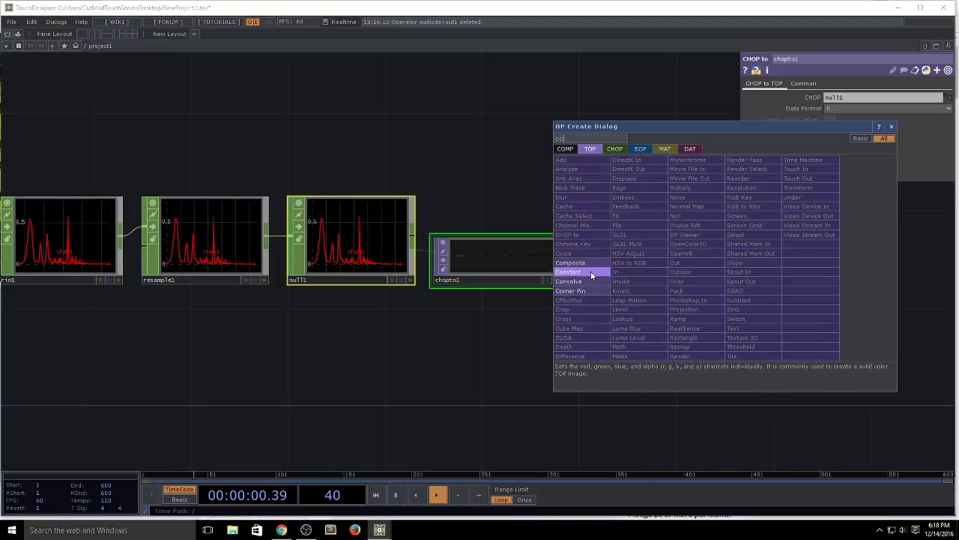
{"action": "left_click", "coordinate": [588, 272]}
{"action": "left_click", "coordinate": [660, 284]}
{"action": "left_click_drag", "start_coordinate": [661, 285], "coordinate": [661, 265]}
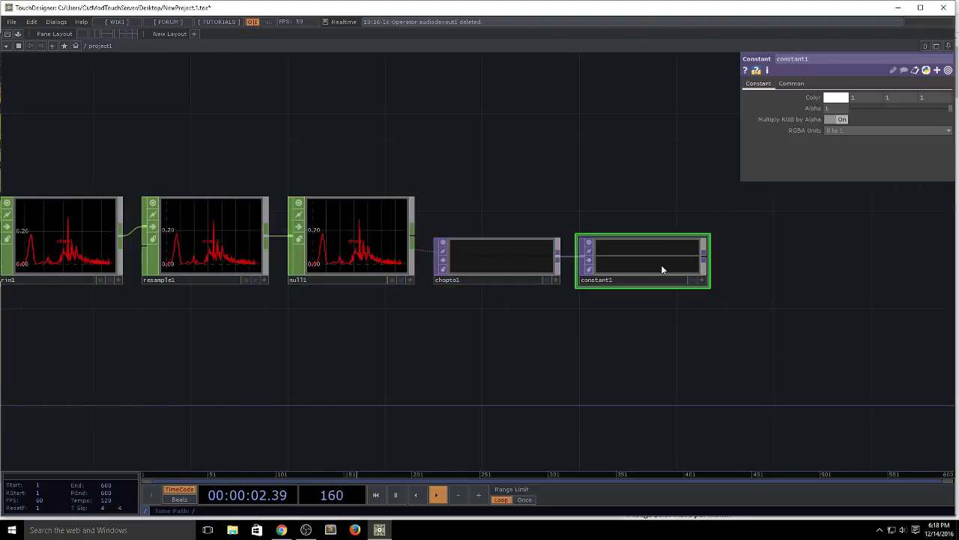
{"action": "left_click_drag", "start_coordinate": [871, 108], "coordinate": [699, 112]}
{"action": "middle_click_drag", "start_coordinate": [643, 281], "coordinate": [523, 266]}
Try RGB as the CHOP to TOP's Data Format and return it to R.
{"action": "left_click", "coordinate": [523, 266]}
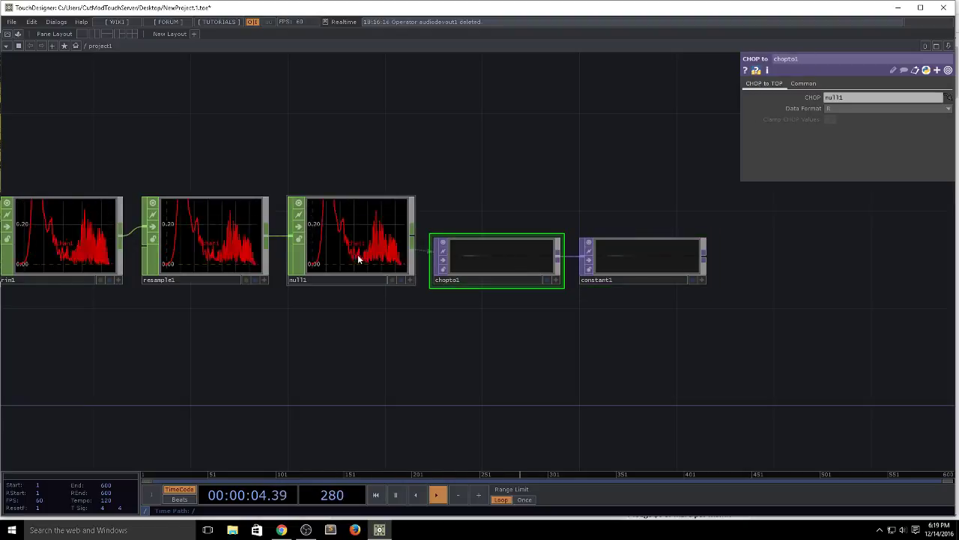
{"action": "left_click", "coordinate": [833, 110]}
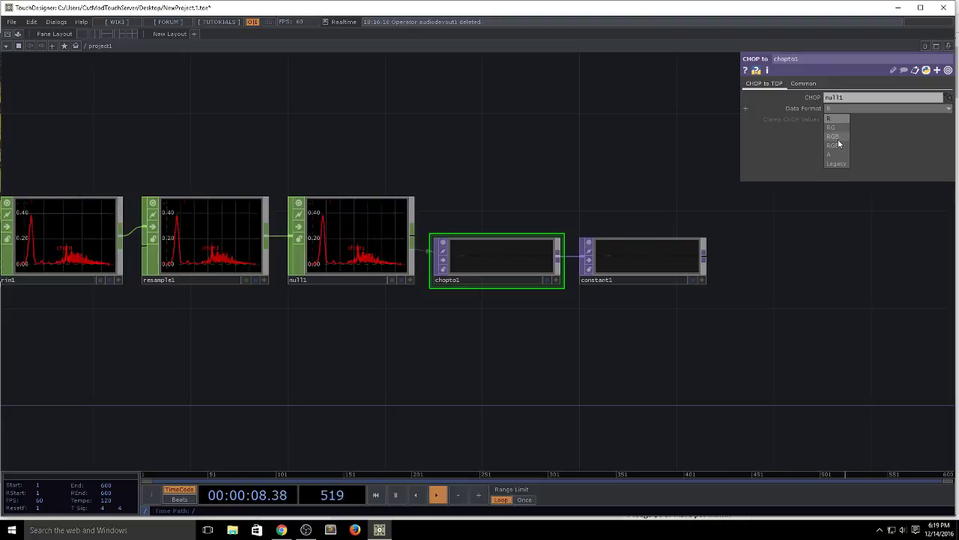
{"action": "left_click", "coordinate": [835, 145]}
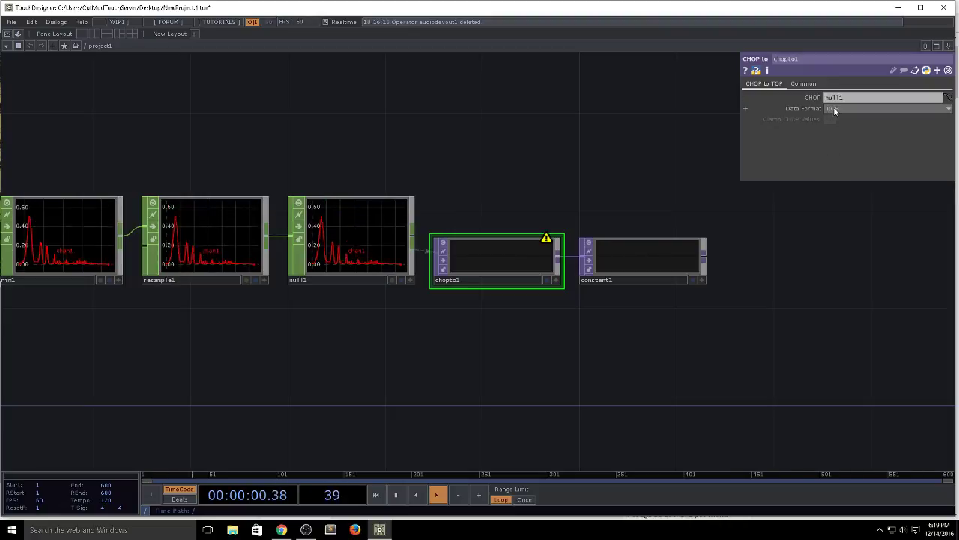
{"action": "left_click", "coordinate": [834, 109]}
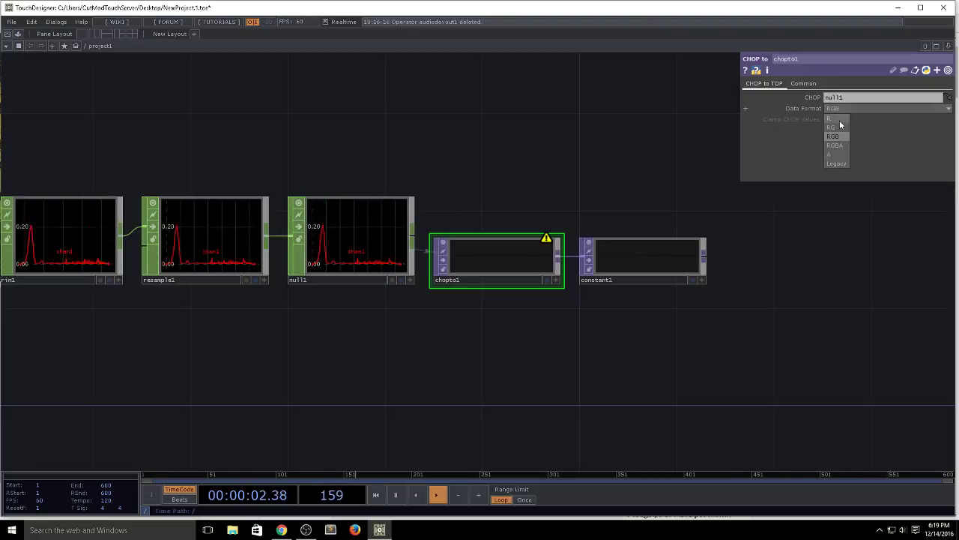
{"action": "left_click", "coordinate": [840, 120]}
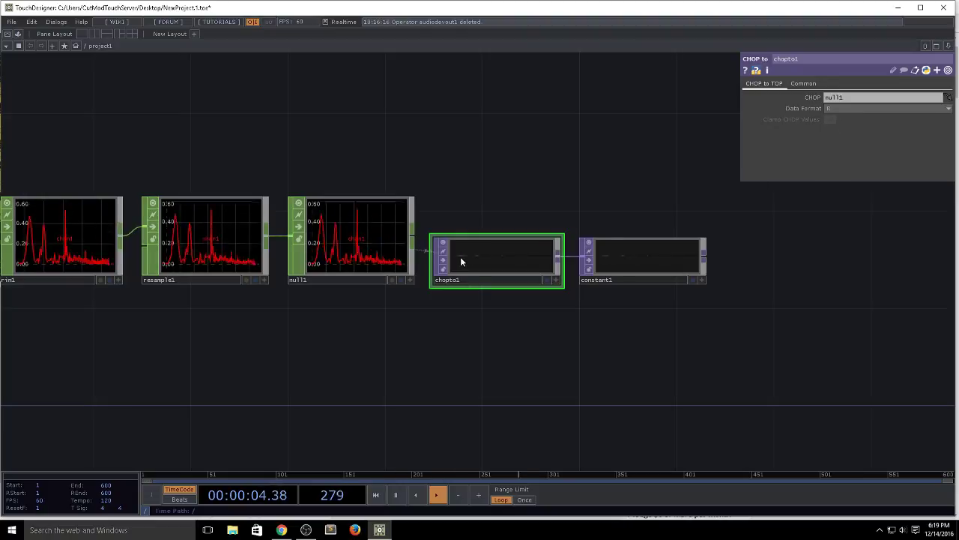
Inspect the Constant TOP's image and its size and format information.
{"action": "left_click", "coordinate": [650, 255]}
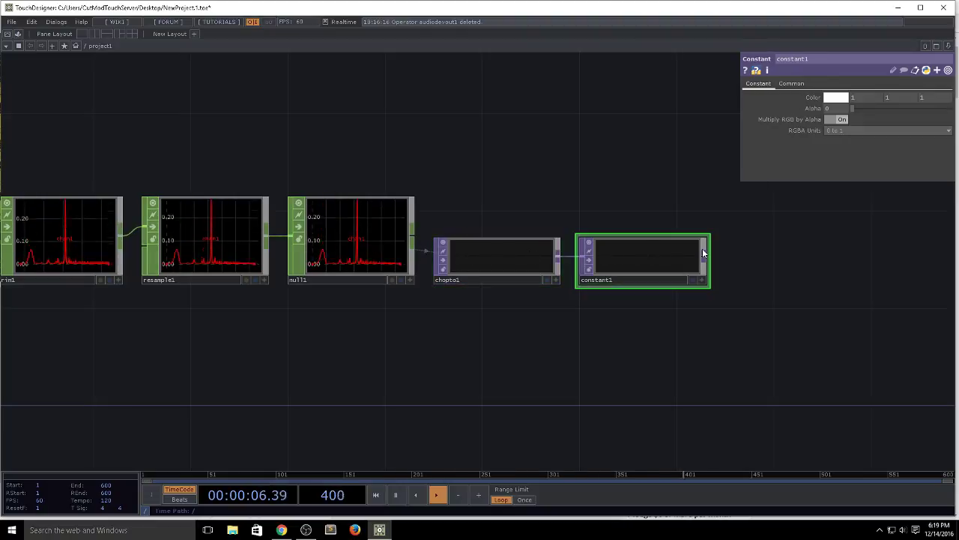
{"action": "scroll", "coordinate": [636, 261], "scroll_direction": "up", "scroll_amount": 4}
{"action": "middle_click", "coordinate": [640, 268]}
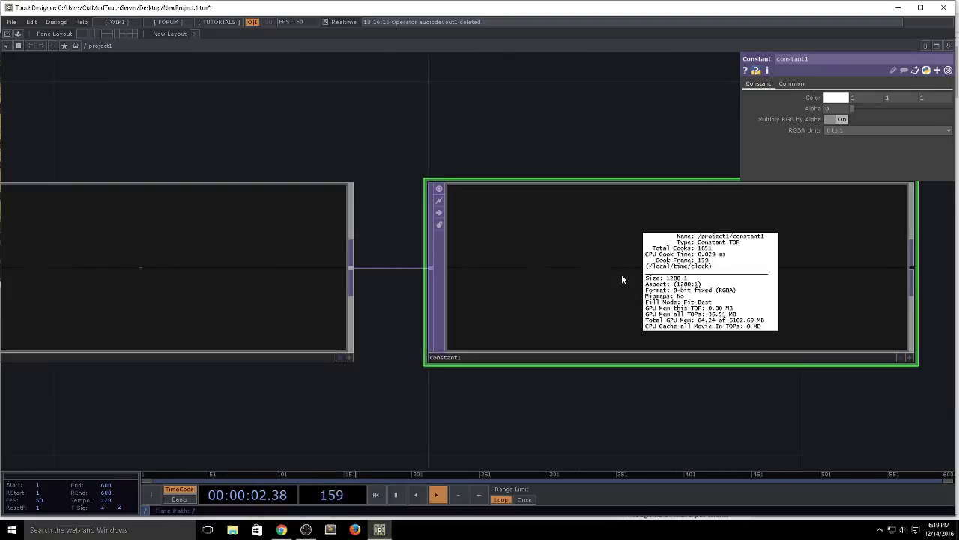
{"action": "scroll", "coordinate": [542, 342], "scroll_direction": "down", "scroll_amount": 5}
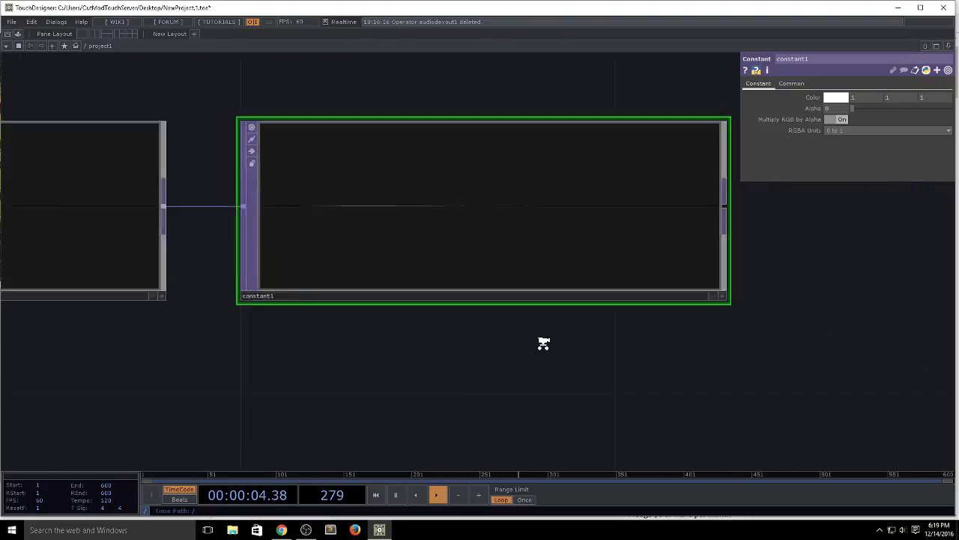
{"action": "scroll", "coordinate": [567, 344], "scroll_direction": "down", "scroll_amount": 2}
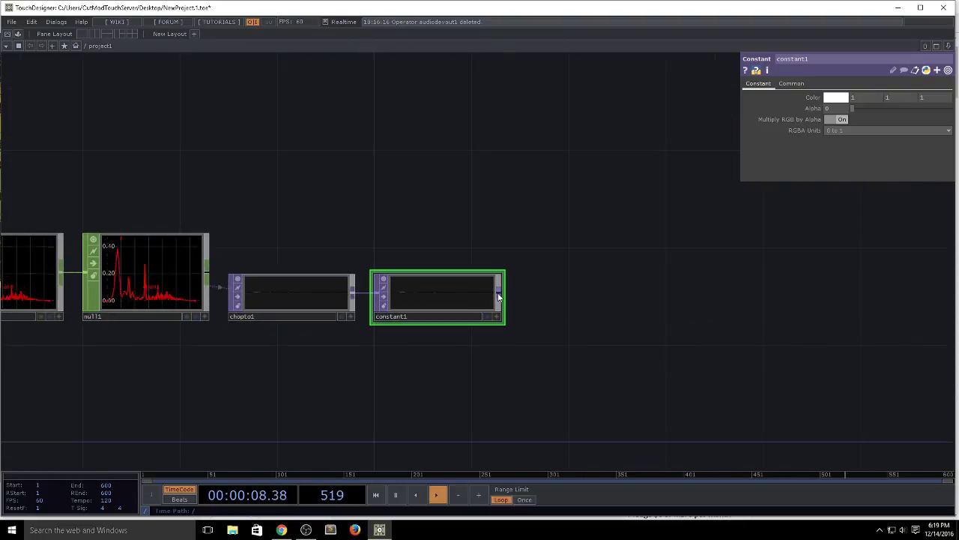
Add a Fit TOP connected to the Constant TOP's output and set its custom resolution to 1280 by 1280.
{"action": "right_click", "coordinate": [498, 292]}
{"action": "left_click", "coordinate": [578, 253]}
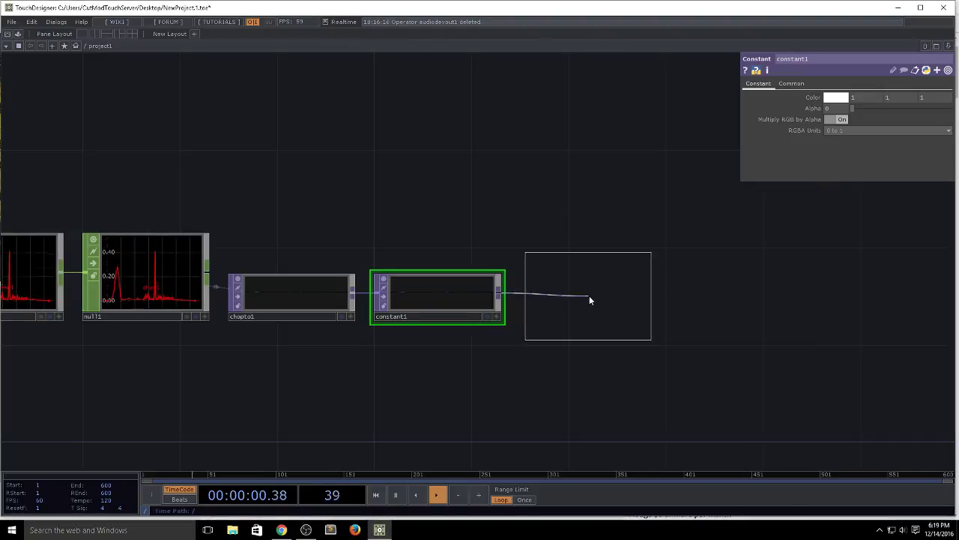
{"action": "left_click", "coordinate": [589, 296]}
{"action": "left_click", "coordinate": [772, 84]}
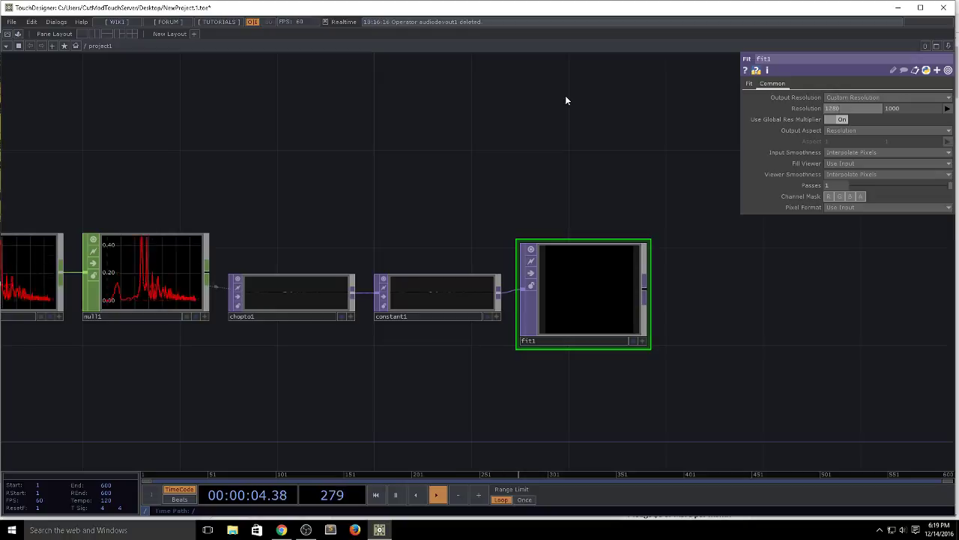
{"action": "type", "text": "1280"}
{"action": "key", "text": "Return"}
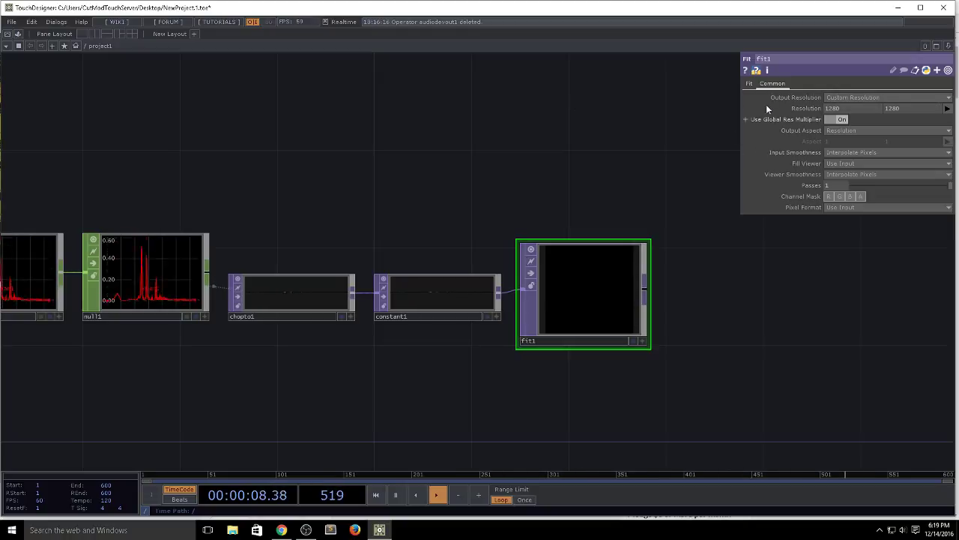
Set the Fit TOP's fit mode to Native Resolution and check the line in its image.
{"action": "left_click", "coordinate": [749, 84]}
{"action": "left_click", "coordinate": [847, 97]}
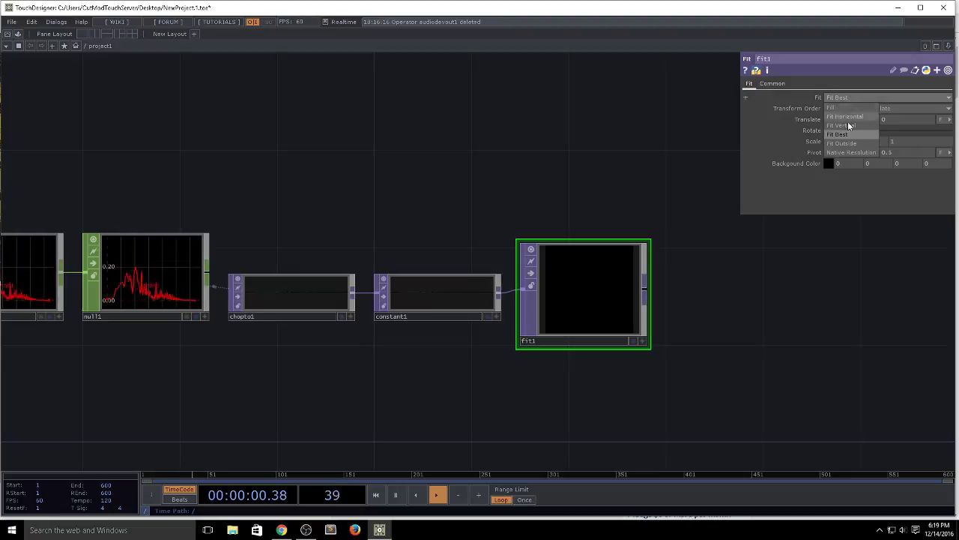
{"action": "left_click", "coordinate": [856, 154]}
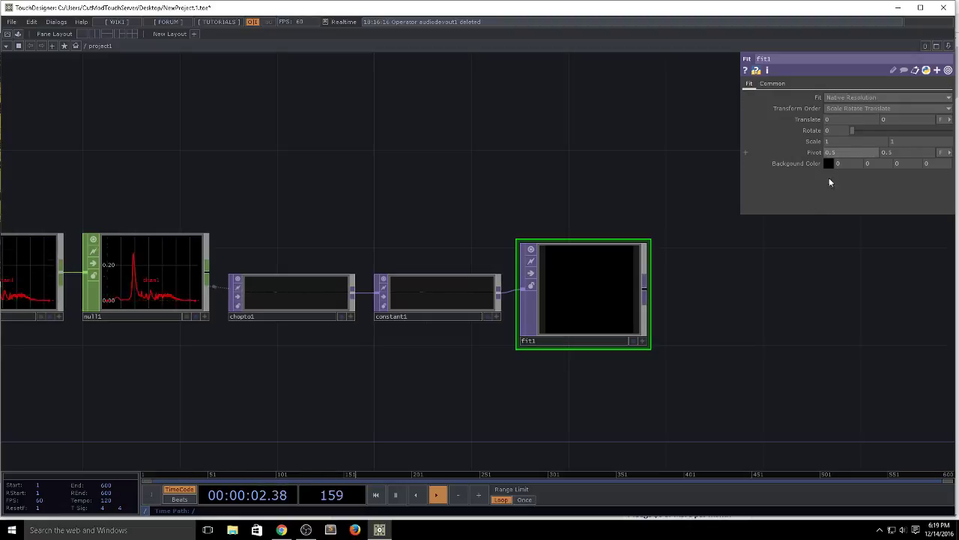
{"action": "scroll", "coordinate": [598, 297], "scroll_direction": "up", "scroll_amount": 8}
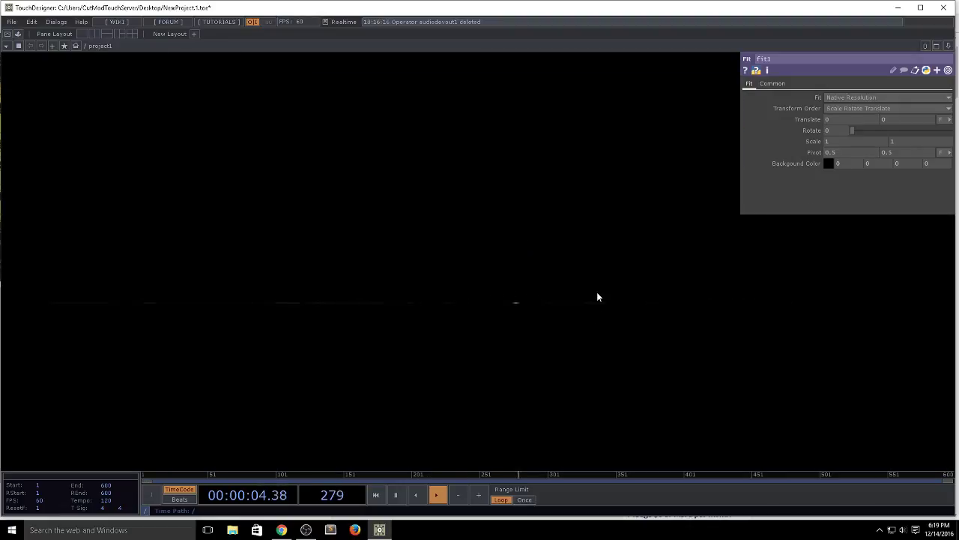
{"action": "scroll", "coordinate": [598, 297], "scroll_direction": "down", "scroll_amount": 5}
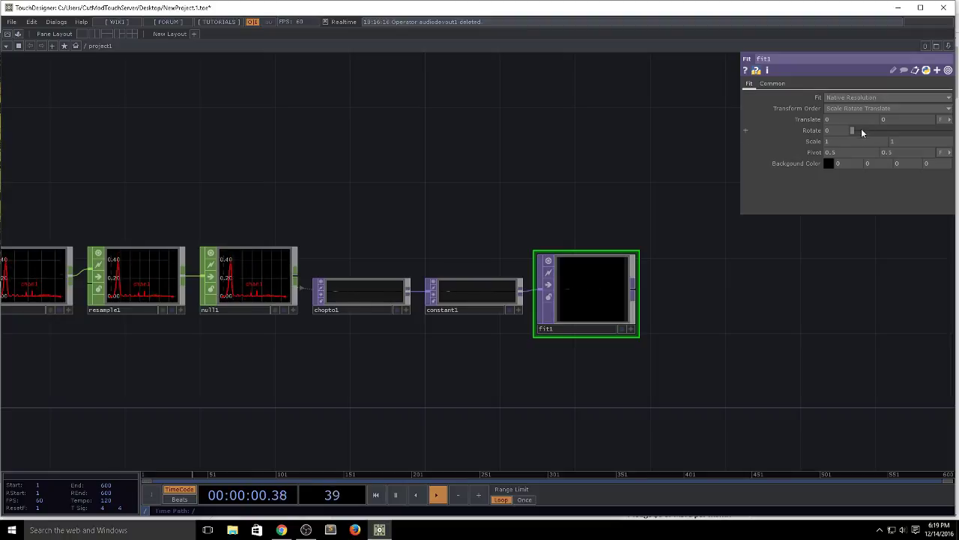
Try a horizontal Translate of -.5 in Fraction units on the Fit TOP and return it to 0.
{"action": "left_click", "coordinate": [949, 120]}
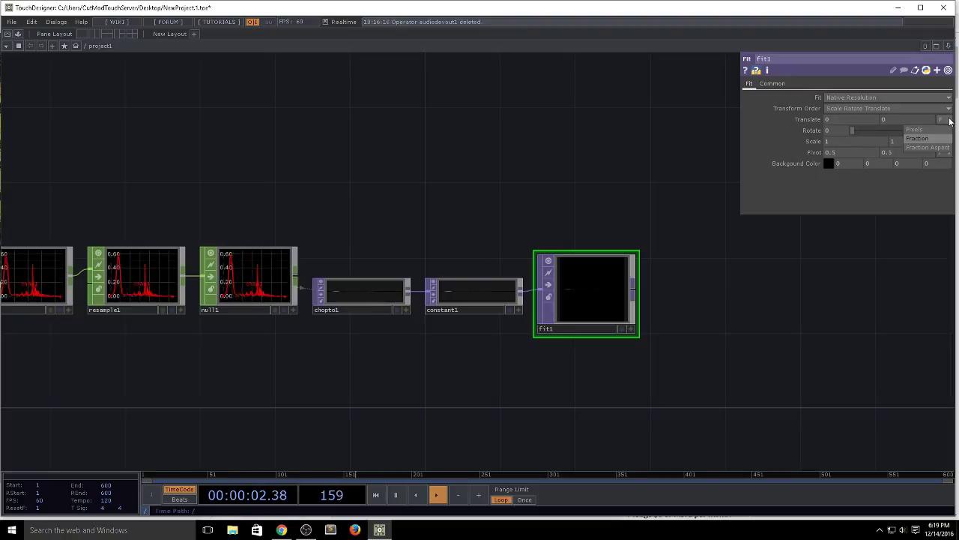
{"action": "left_click", "coordinate": [917, 138]}
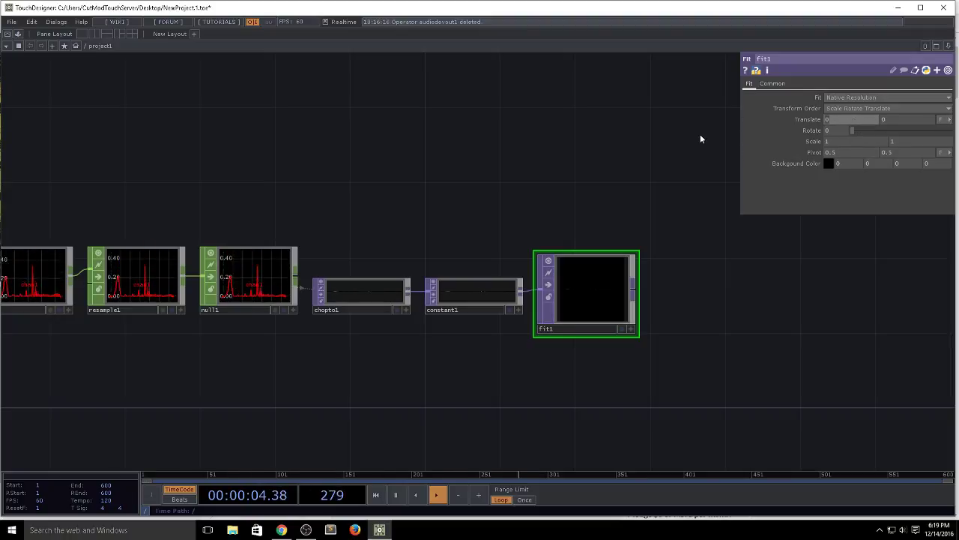
{"action": "key", "text": "BackSpace"}
{"action": "type", "text": "-.5"}
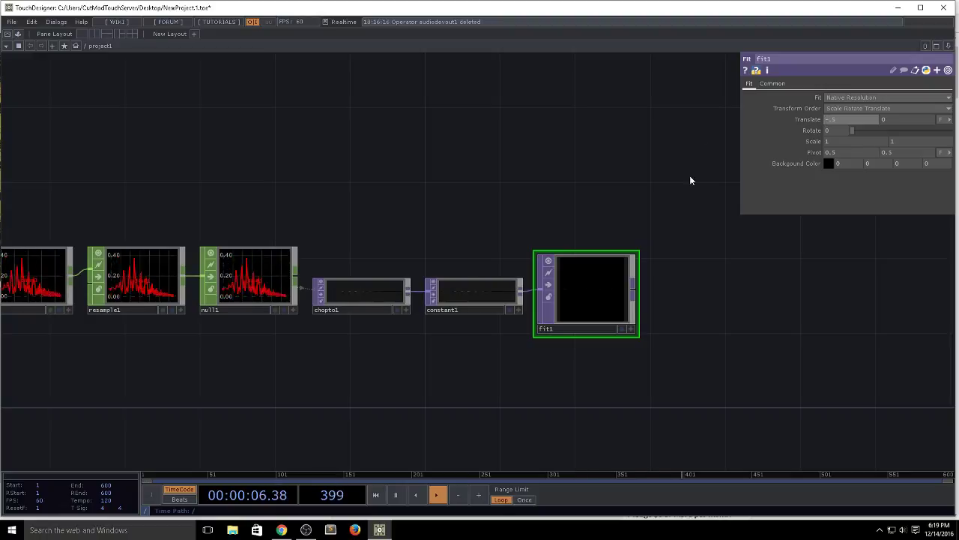
{"action": "scroll", "coordinate": [605, 323], "scroll_direction": "up", "scroll_amount": 5}
{"action": "scroll", "coordinate": [606, 332], "scroll_direction": "up", "scroll_amount": 3}
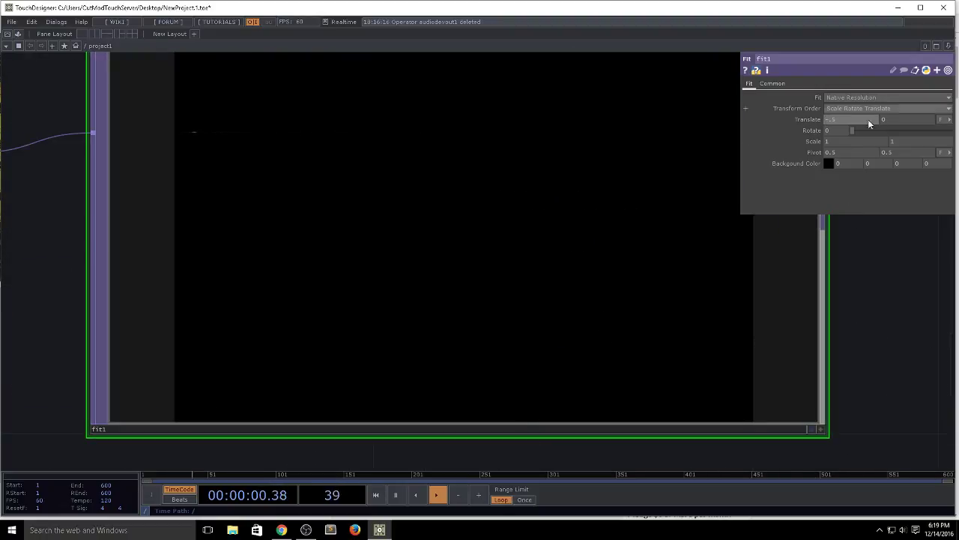
{"action": "left_click", "coordinate": [838, 121]}
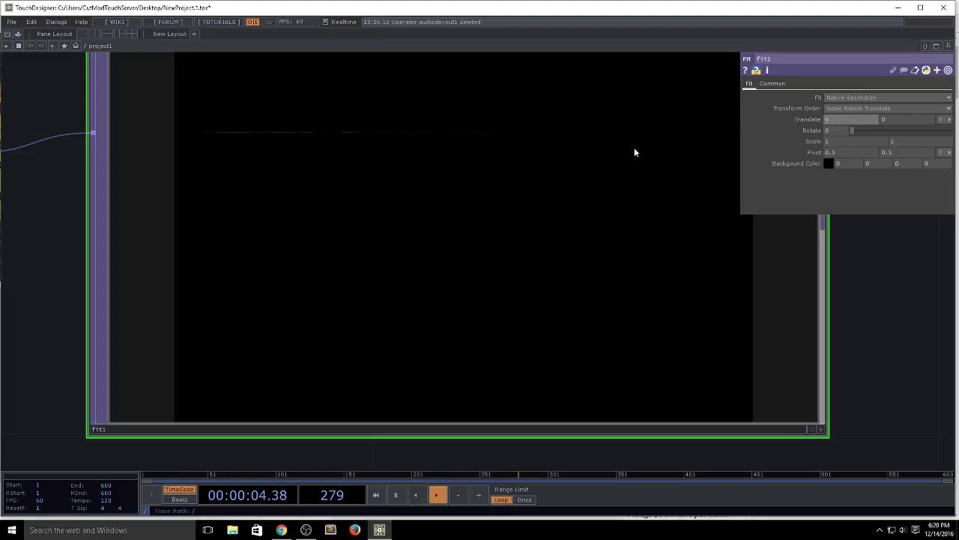
Set the Fit TOP's vertical Translate to -0.5 and its vertical Scale to 1.91.
{"action": "middle_click_drag", "start_coordinate": [894, 122], "coordinate": [888, 99]}
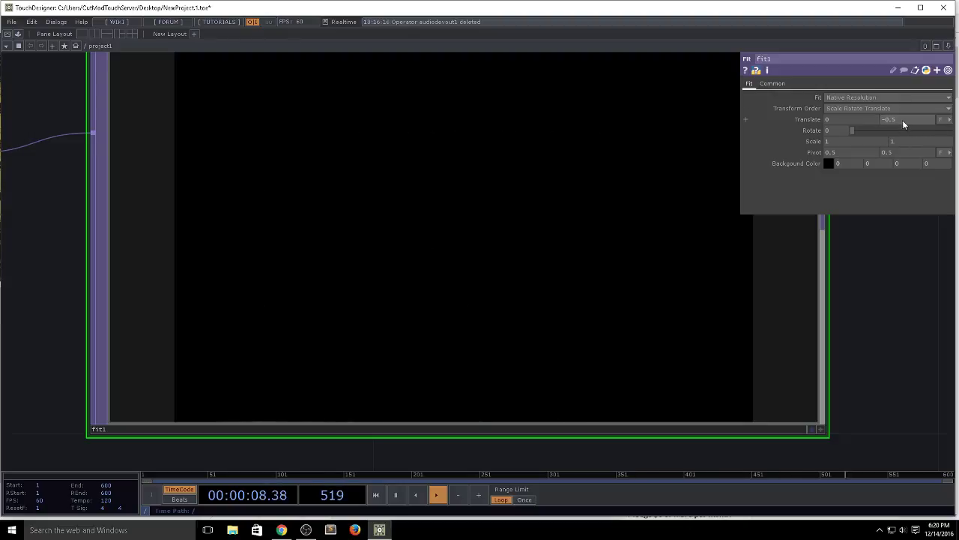
{"action": "mouse_move", "coordinate": [903, 122]}
{"action": "middle_mouse_down"}
{"action": "mouse_move", "coordinate": [900, 147]}
{"action": "mouse_move", "coordinate": [900, 122]}
{"action": "middle_mouse_up"}
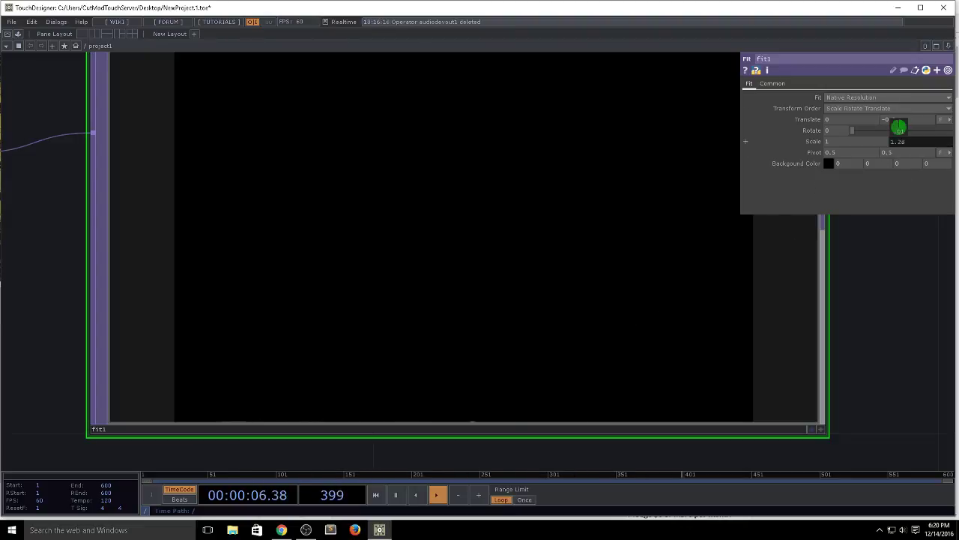
{"action": "middle_click_drag", "start_coordinate": [899, 127], "coordinate": [906, 158]}
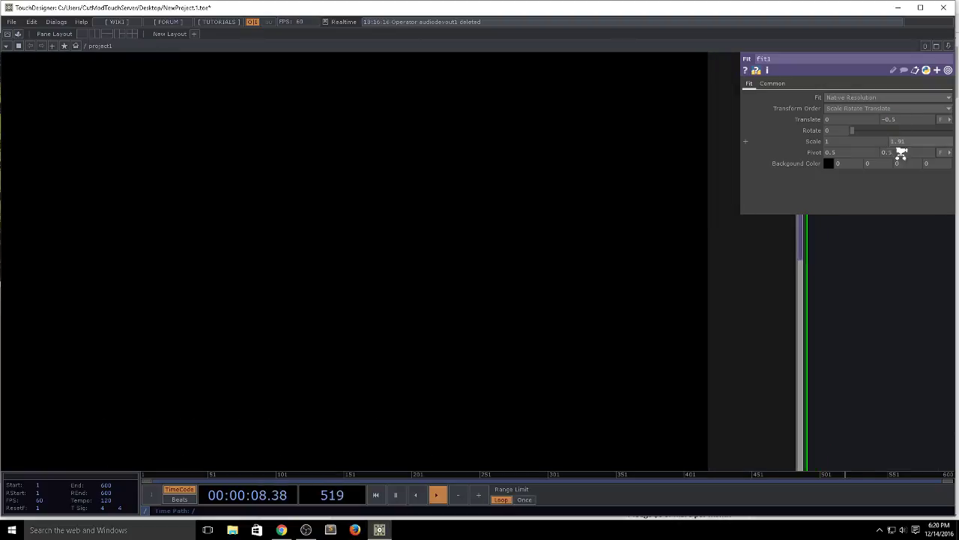
{"action": "scroll", "coordinate": [852, 276], "scroll_direction": "down", "scroll_amount": 5}
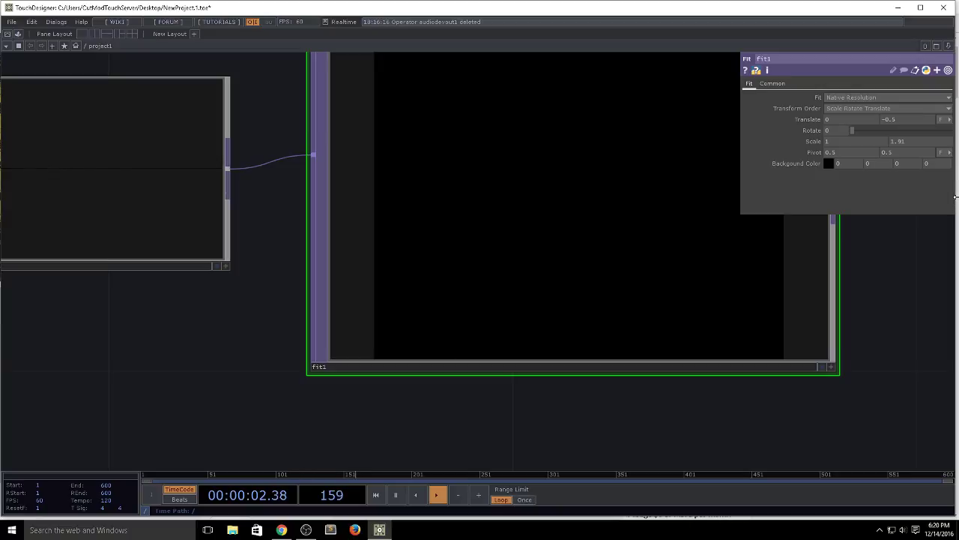
Increase the Fit TOP's vertical Scale further, to more than 5, and check the image's lower edge.
{"action": "middle_click_drag", "start_coordinate": [919, 141], "coordinate": [921, 126]}
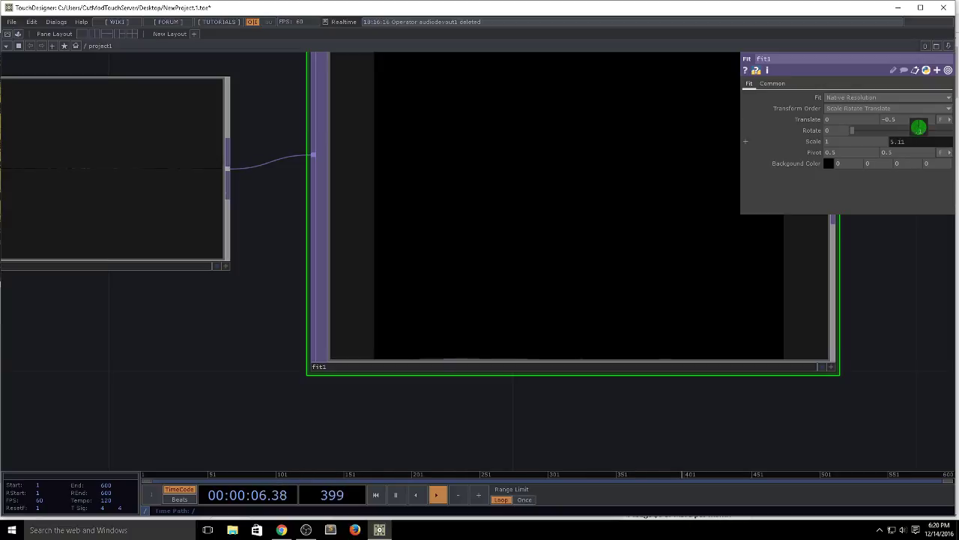
{"action": "middle_click_drag", "start_coordinate": [919, 127], "coordinate": [919, 129]}
{"action": "scroll", "coordinate": [550, 368], "scroll_direction": "up", "scroll_amount": 3}
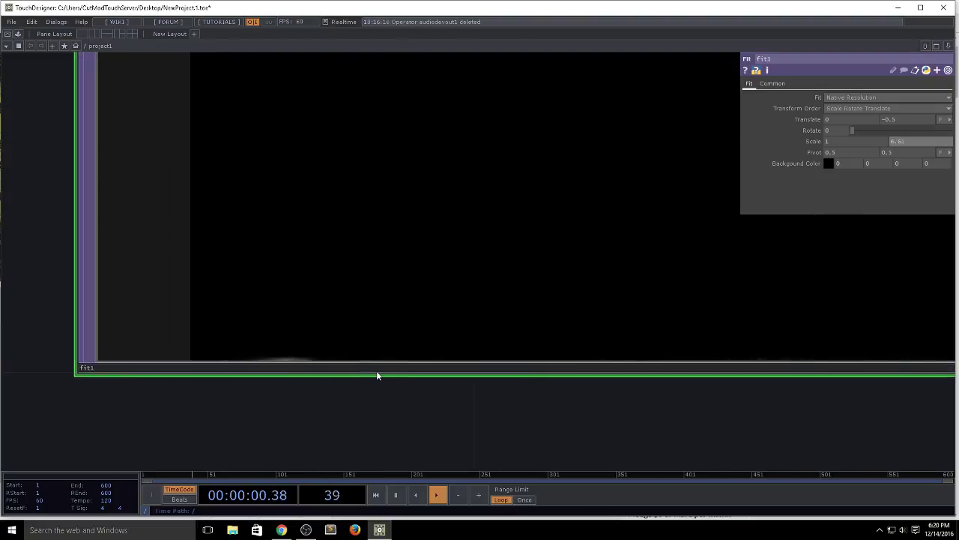
Add a Feedback TOP connected to the Fit TOP's output and place it below the Fit TOP.
{"action": "scroll", "coordinate": [377, 375], "scroll_direction": "down", "scroll_amount": 5}
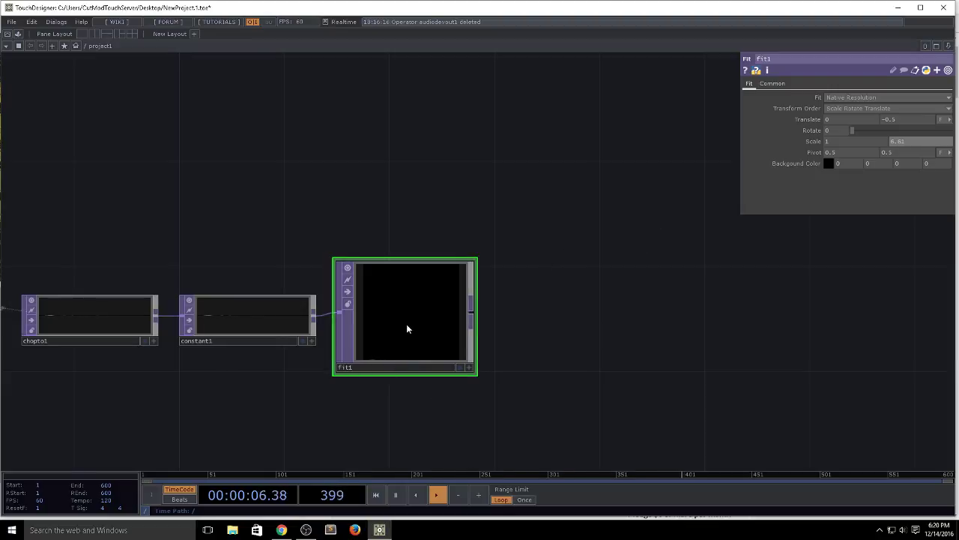
{"action": "left_click_drag", "start_coordinate": [552, 278], "coordinate": [448, 174]}
{"action": "scroll", "coordinate": [549, 262], "scroll_direction": "down", "scroll_amount": 2}
{"action": "left_click_drag", "start_coordinate": [594, 287], "coordinate": [422, 302]}
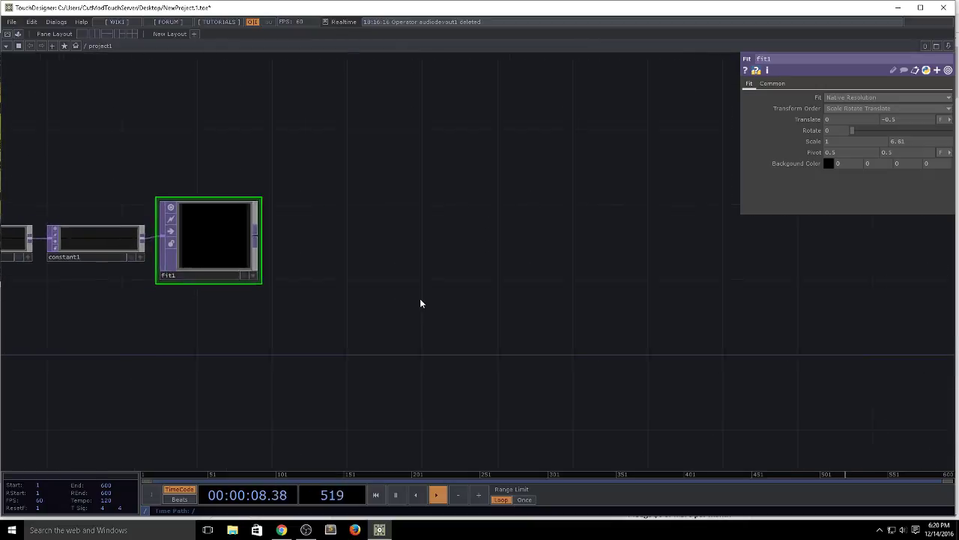
{"action": "scroll", "coordinate": [371, 300], "scroll_direction": "down", "scroll_amount": 2}
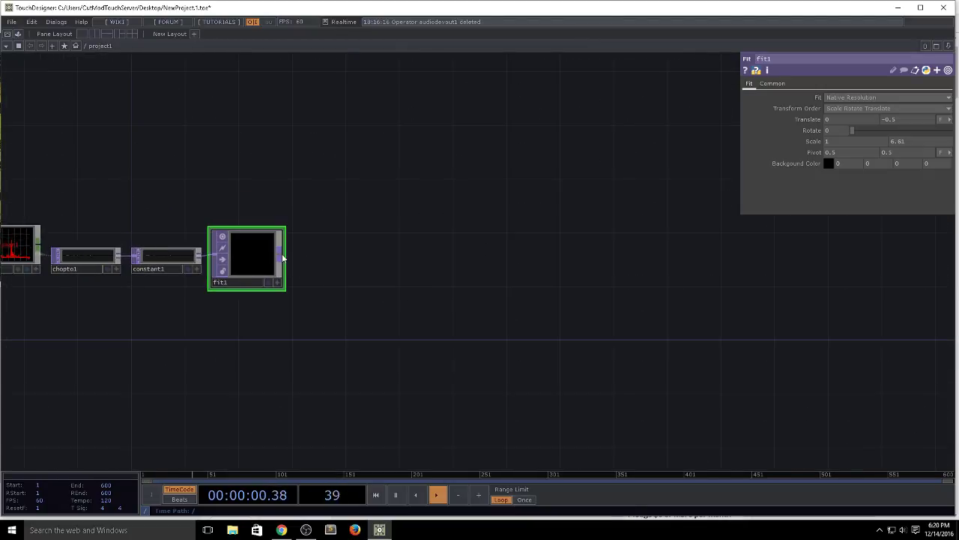
{"action": "right_click", "coordinate": [283, 258]}
{"action": "left_click", "coordinate": [359, 206]}
{"action": "left_click", "coordinate": [326, 338]}
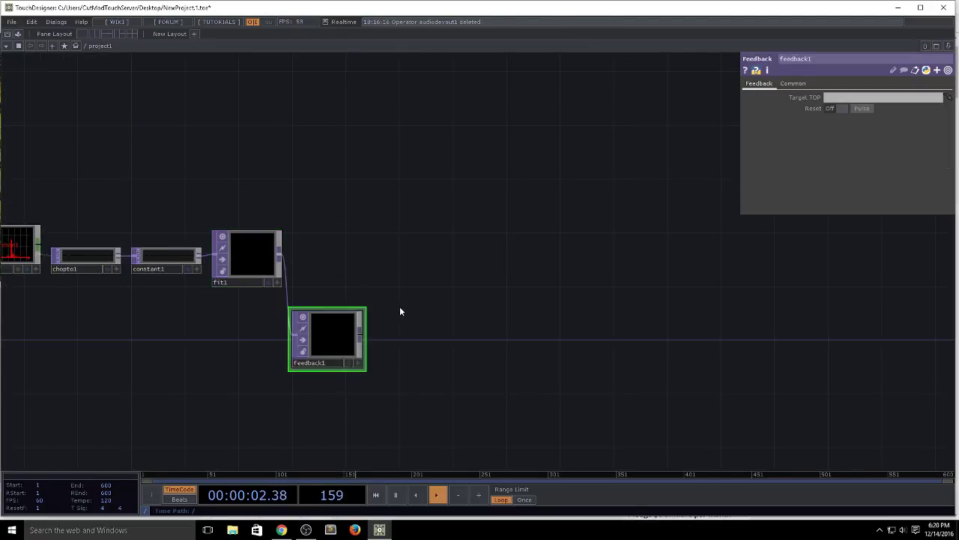
Add a Composite TOP with the Fit TOP and Feedback TOP as its inputs, and position it level with the Fit TOP.
{"action": "key", "text": "Tab"}
{"action": "type", "text": "co"}
{"action": "left_click", "coordinate": [293, 401]}
{"action": "left_click", "coordinate": [517, 281]}
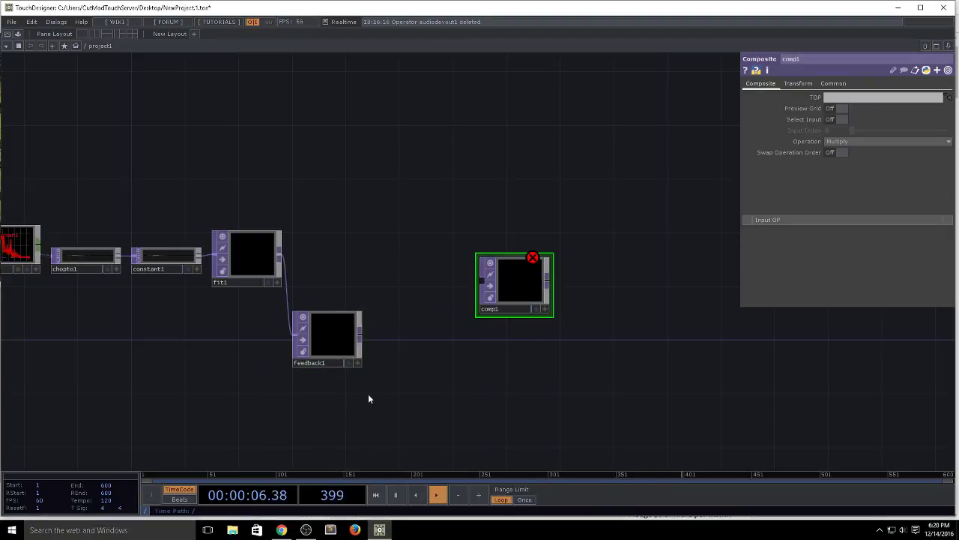
{"action": "left_click", "coordinate": [262, 259]}
{"action": "left_click_drag", "start_coordinate": [283, 258], "coordinate": [527, 309]}
{"action": "left_click_drag", "start_coordinate": [512, 278], "coordinate": [512, 251]}
{"action": "right_click", "coordinate": [548, 260]}
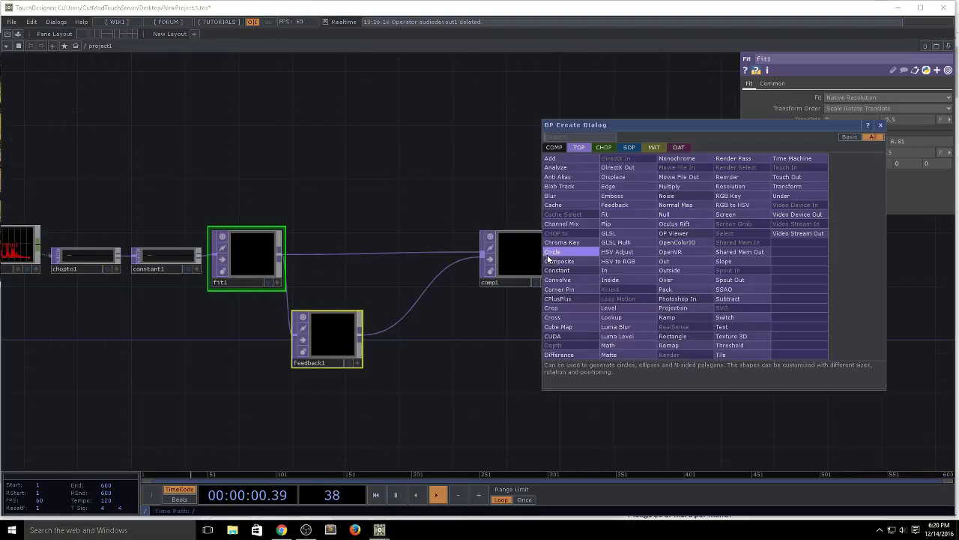
{"action": "left_click", "coordinate": [680, 214]}
{"action": "left_click", "coordinate": [669, 225]}
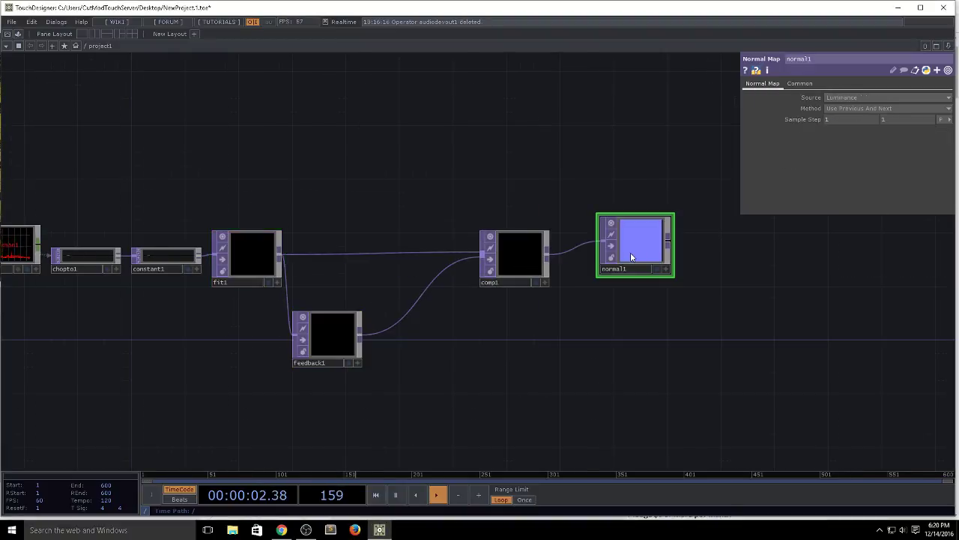
{"action": "key", "text": "Delete"}
Add a Null TOP after the Composite TOP and assign it as the Feedback TOP's Target TOP.
{"action": "left_click", "coordinate": [531, 261]}
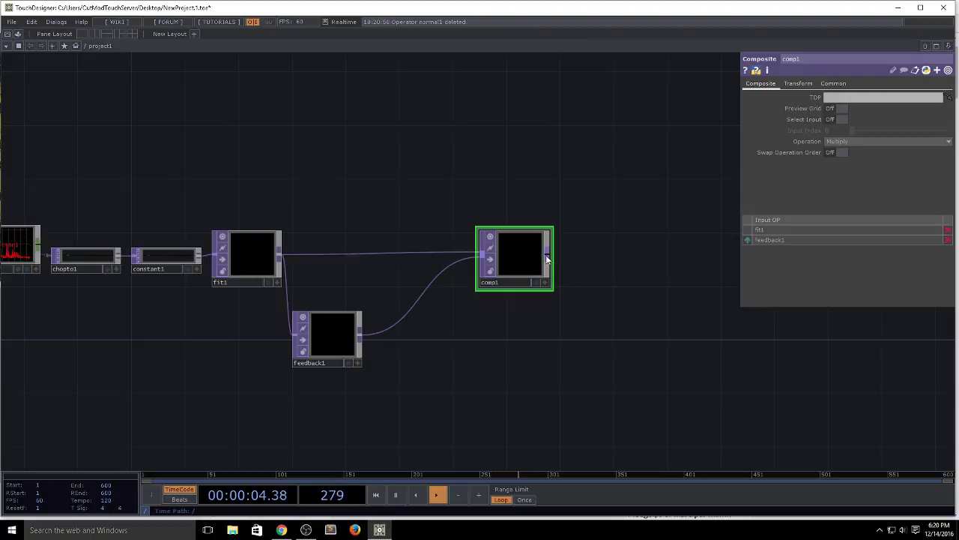
{"action": "right_click", "coordinate": [547, 260]}
{"action": "left_click", "coordinate": [685, 217]}
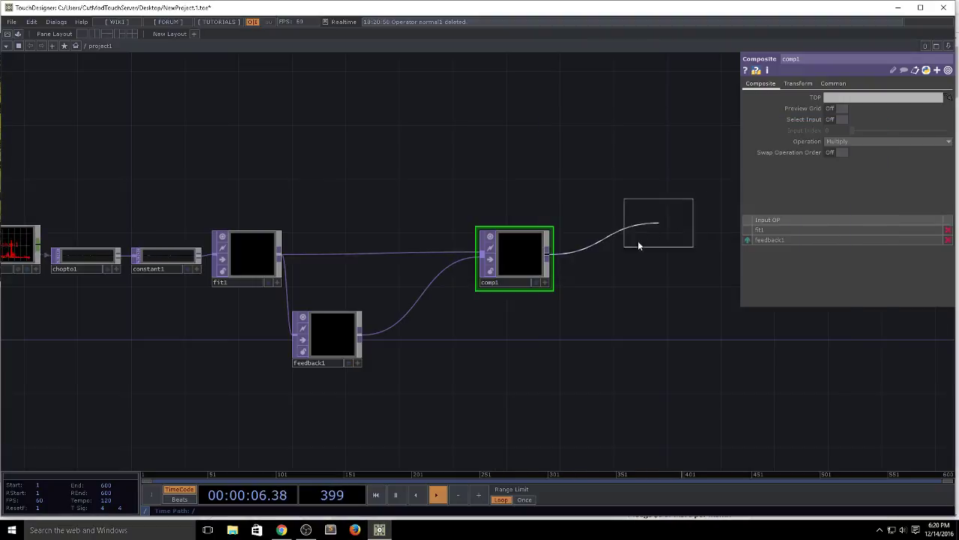
{"action": "left_click", "coordinate": [618, 250]}
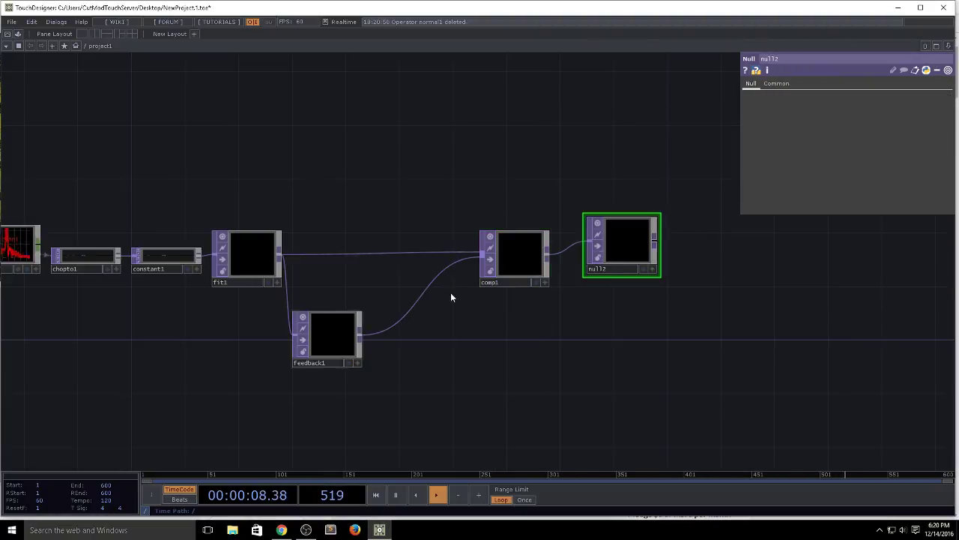
{"action": "left_click_drag", "start_coordinate": [625, 268], "coordinate": [859, 98]}
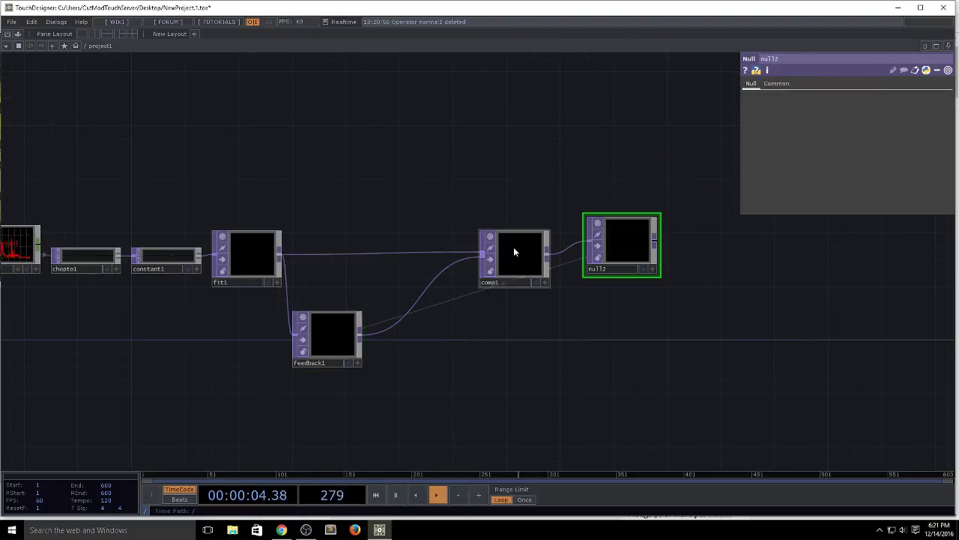
Set the Composite TOP's operation to Add.
{"action": "left_click", "coordinate": [513, 247]}
{"action": "left_click", "coordinate": [857, 141]}
{"action": "left_click", "coordinate": [849, 154]}
Insert a Transform TOP between the Feedback and Composite TOPs and set its vertical Translate to 1 in Pixels units.
{"action": "right_click", "coordinate": [360, 338]}
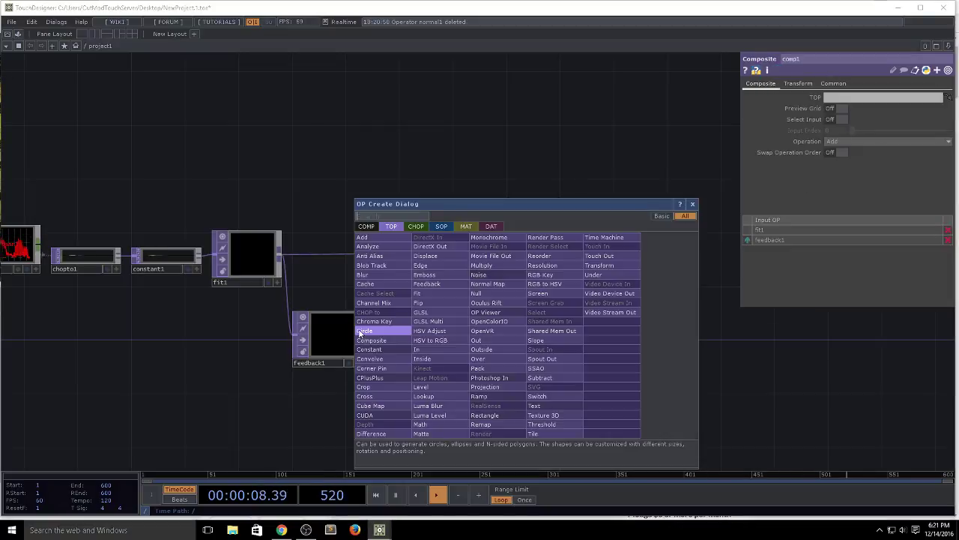
{"action": "left_click", "coordinate": [603, 265]}
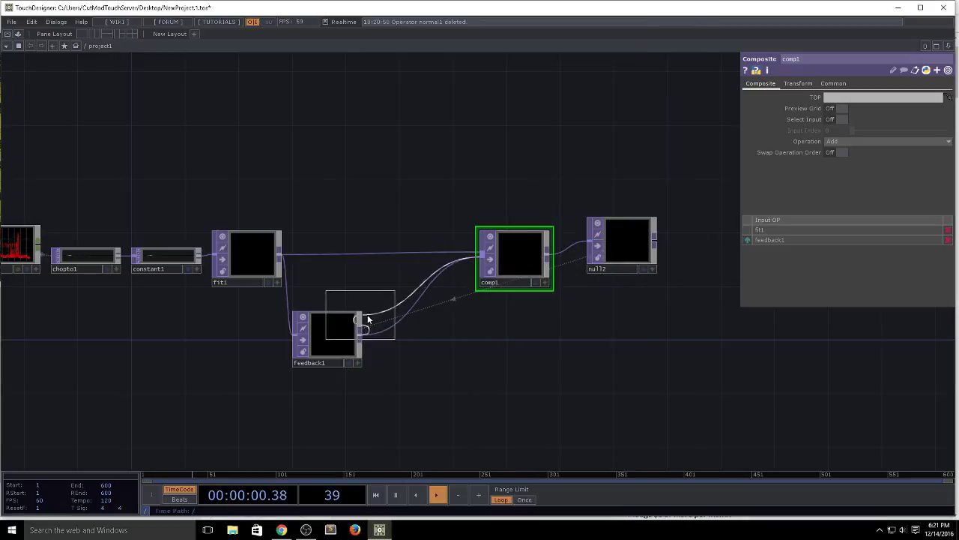
{"action": "left_click", "coordinate": [412, 338]}
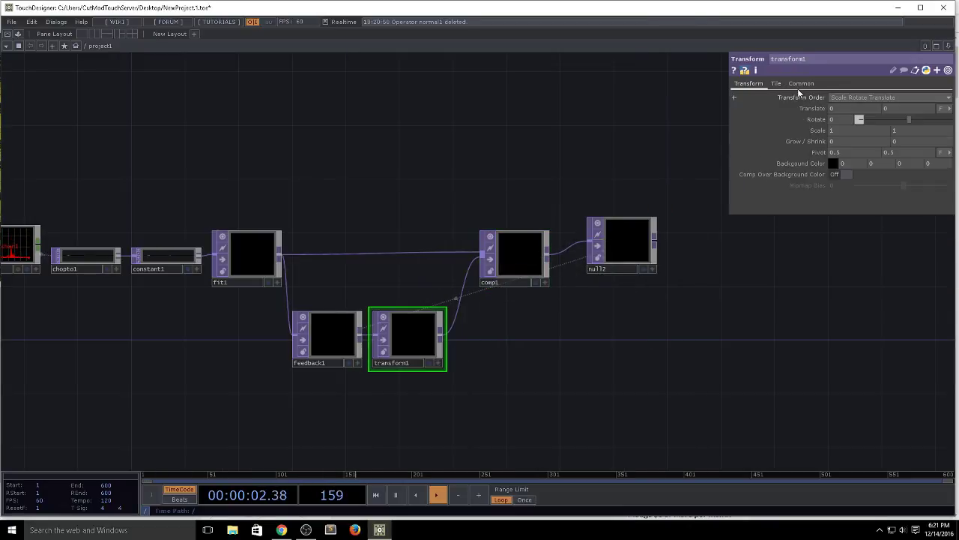
{"action": "left_click", "coordinate": [943, 110]}
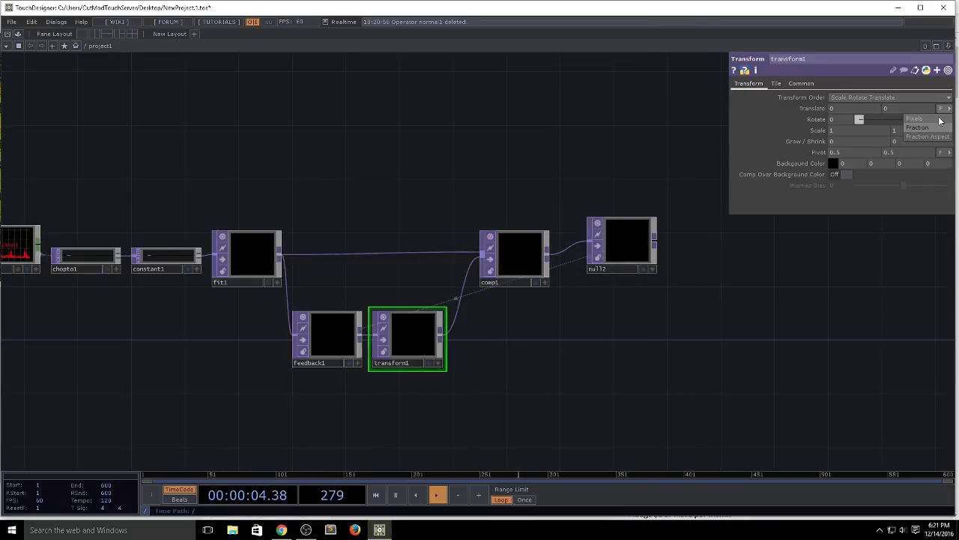
{"action": "left_click", "coordinate": [938, 117]}
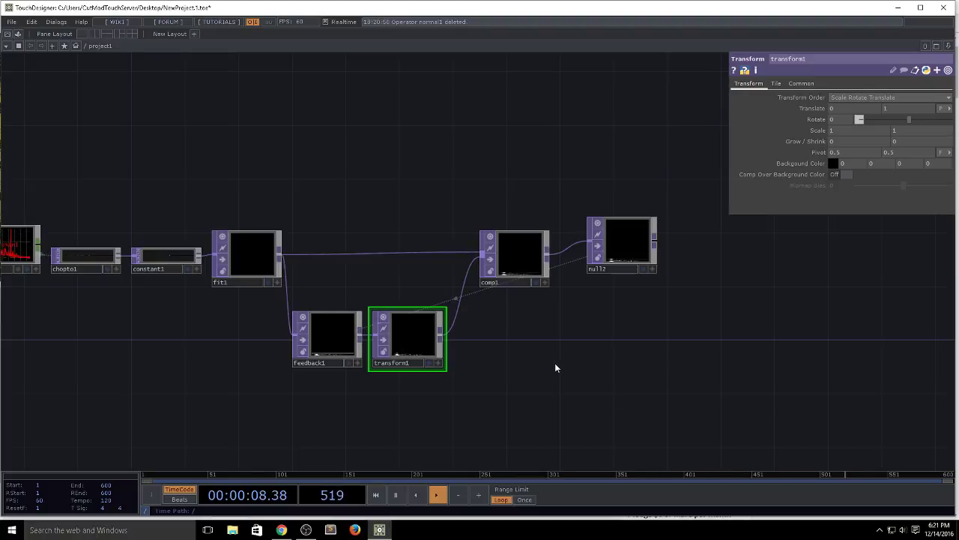
Examine the scrolling spectrum lines building up in the Transform TOP's image.
{"action": "scroll", "coordinate": [402, 363], "scroll_direction": "up", "scroll_amount": 2}
{"action": "scroll", "coordinate": [402, 363], "scroll_direction": "up", "scroll_amount": 5}
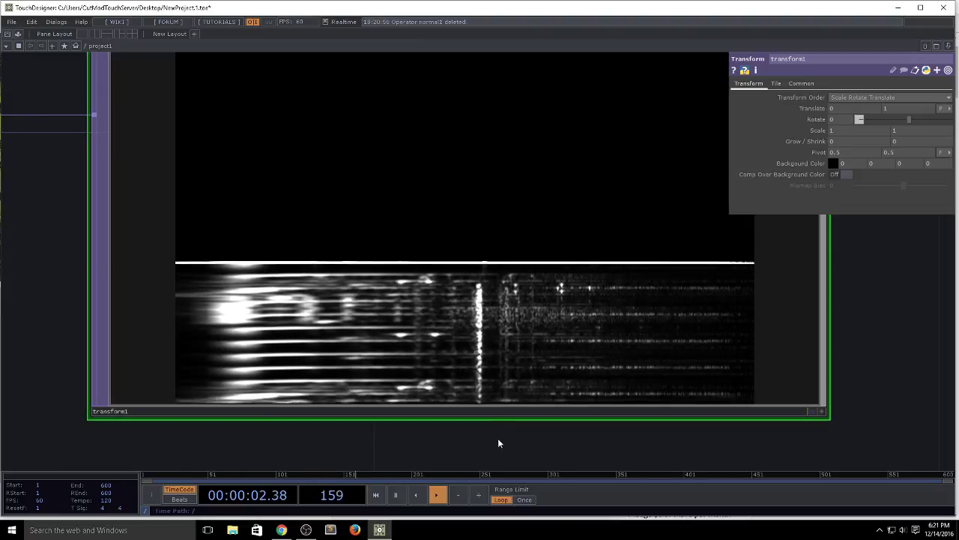
{"action": "left_click_drag", "start_coordinate": [496, 449], "coordinate": [518, 345]}
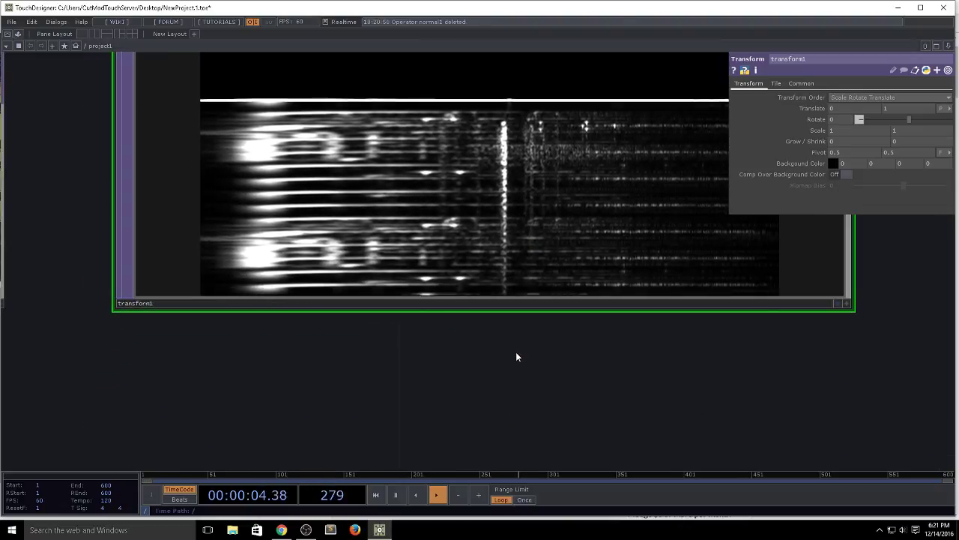
{"action": "scroll", "coordinate": [678, 400], "scroll_direction": "down", "scroll_amount": 5}
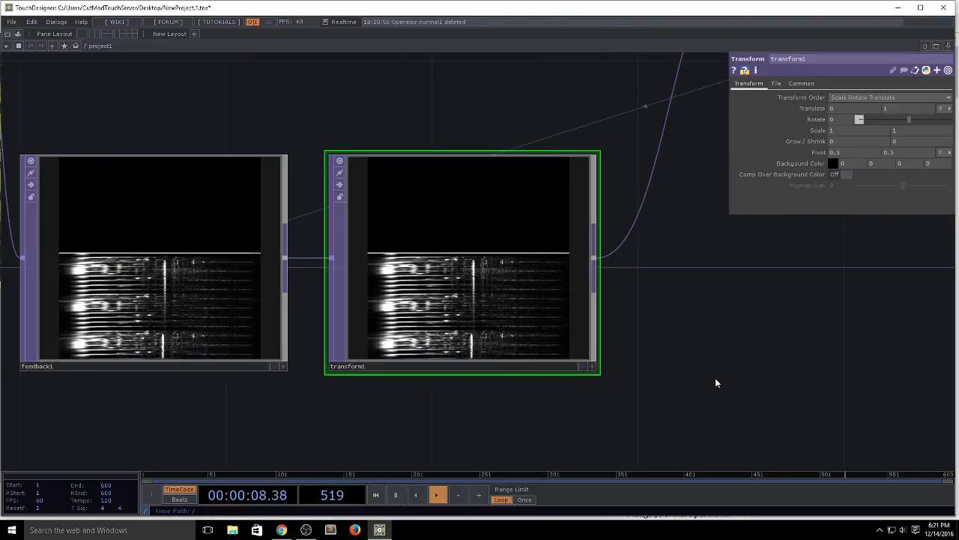
{"action": "left_click_drag", "start_coordinate": [718, 376], "coordinate": [644, 366]}
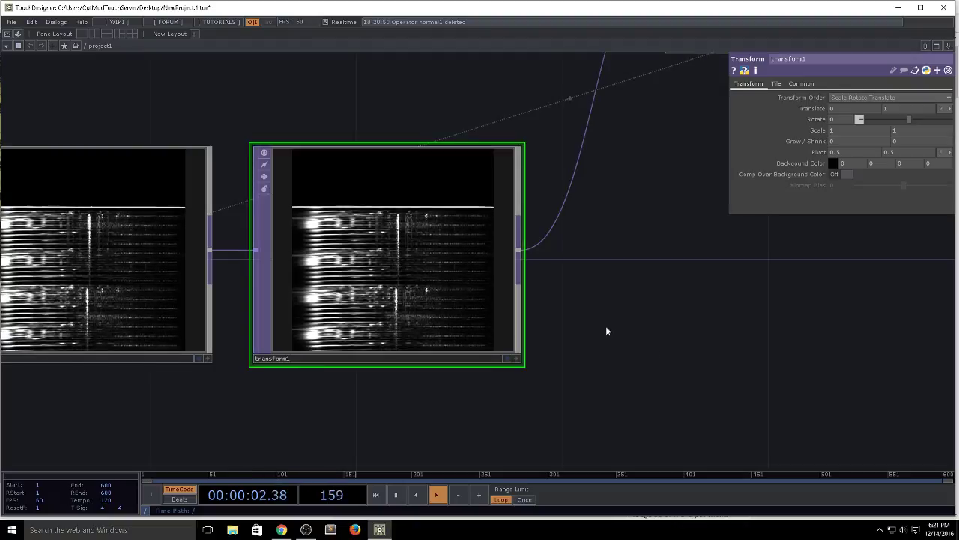
Move the Null TOP level with the Composite TOP in the network.
{"action": "scroll", "coordinate": [724, 345], "scroll_direction": "down", "scroll_amount": 5}
{"action": "scroll", "coordinate": [678, 355], "scroll_direction": "down", "scroll_amount": 3}
{"action": "left_click_drag", "start_coordinate": [678, 355], "coordinate": [456, 358]}
{"action": "left_click_drag", "start_coordinate": [491, 194], "coordinate": [472, 213]}
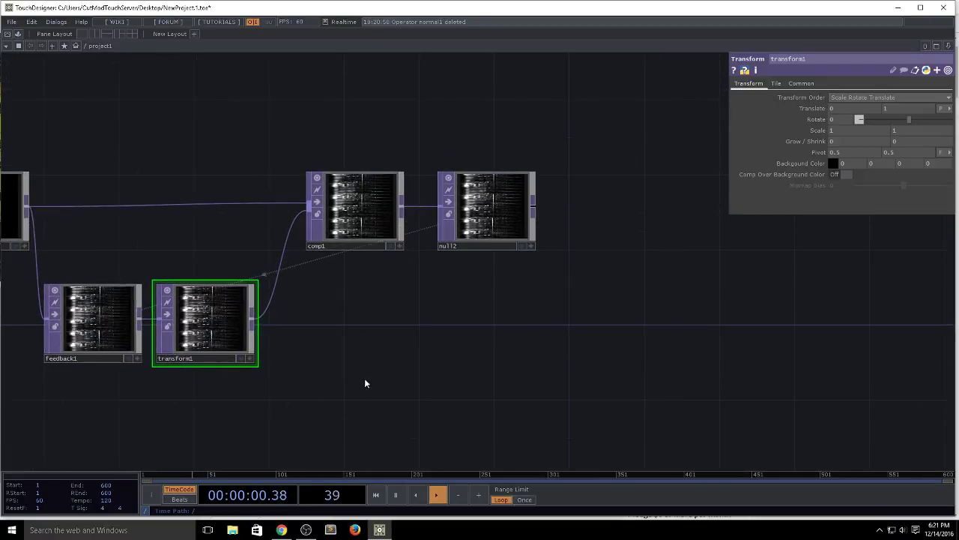
{"action": "left_click_drag", "start_coordinate": [365, 383], "coordinate": [518, 375]}
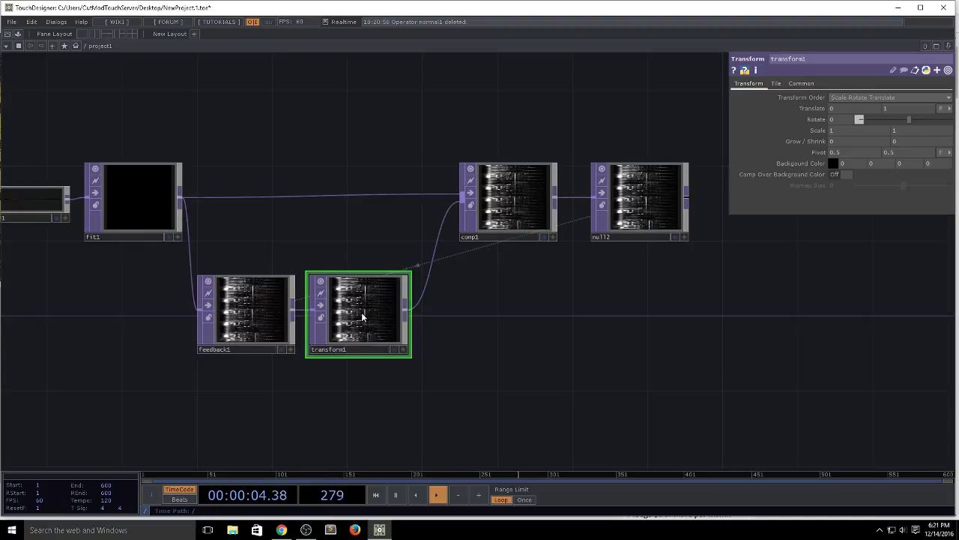
Examine the accumulated spectrogram in the Transform TOP and in the Null TOP's output.
{"action": "scroll", "coordinate": [362, 318], "scroll_direction": "up", "scroll_amount": 5}
{"action": "scroll", "coordinate": [367, 317], "scroll_direction": "down", "scroll_amount": 5}
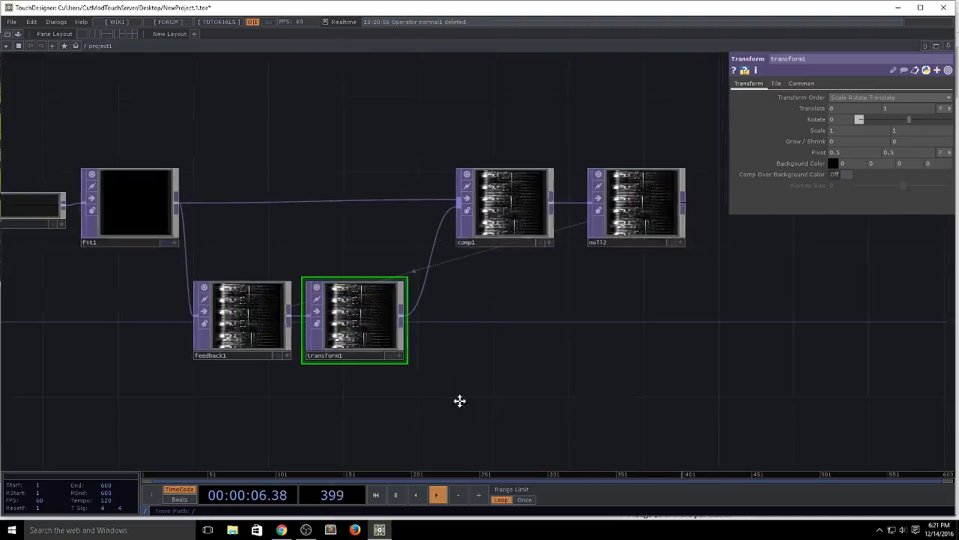
{"action": "left_click_drag", "start_coordinate": [418, 401], "coordinate": [619, 350]}
{"action": "scroll", "coordinate": [620, 350], "scroll_direction": "down", "scroll_amount": 2}
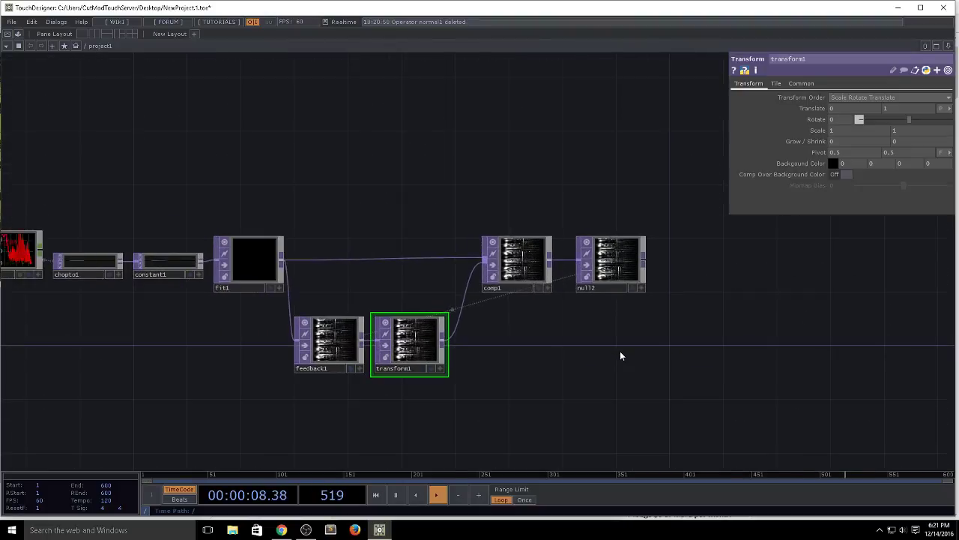
{"action": "scroll", "coordinate": [621, 300], "scroll_direction": "up", "scroll_amount": 5}
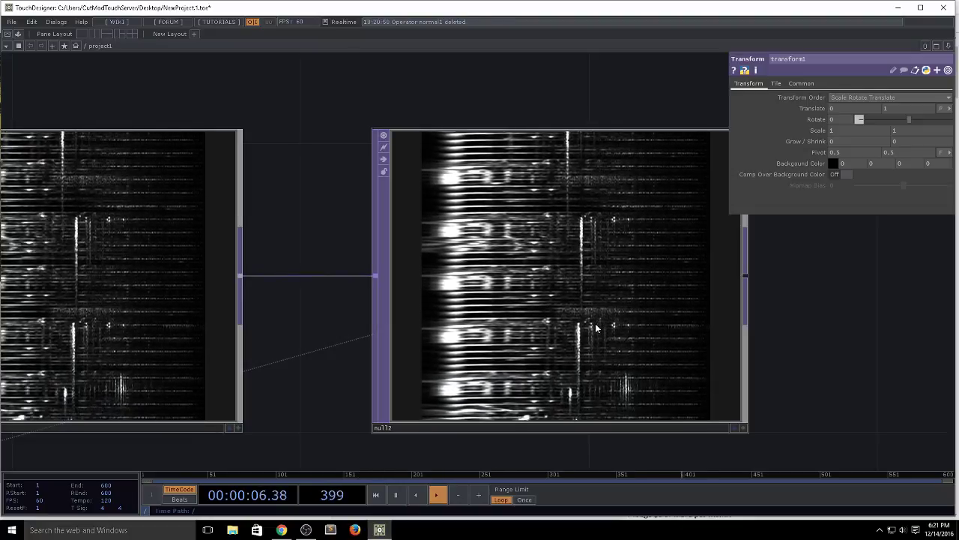
{"action": "scroll", "coordinate": [596, 327], "scroll_direction": "down", "scroll_amount": 4}
{"action": "left_click_drag", "start_coordinate": [469, 448], "coordinate": [562, 297]}
{"action": "left_click_drag", "start_coordinate": [379, 367], "coordinate": [406, 324]}
{"action": "left_click_drag", "start_coordinate": [488, 349], "coordinate": [428, 360]}
{"action": "scroll", "coordinate": [428, 361], "scroll_direction": "down", "scroll_amount": 5}
Add a Ramp TOP below the Null TOP and set its type to Horizontal.
{"action": "left_click_drag", "start_coordinate": [570, 349], "coordinate": [450, 287]}
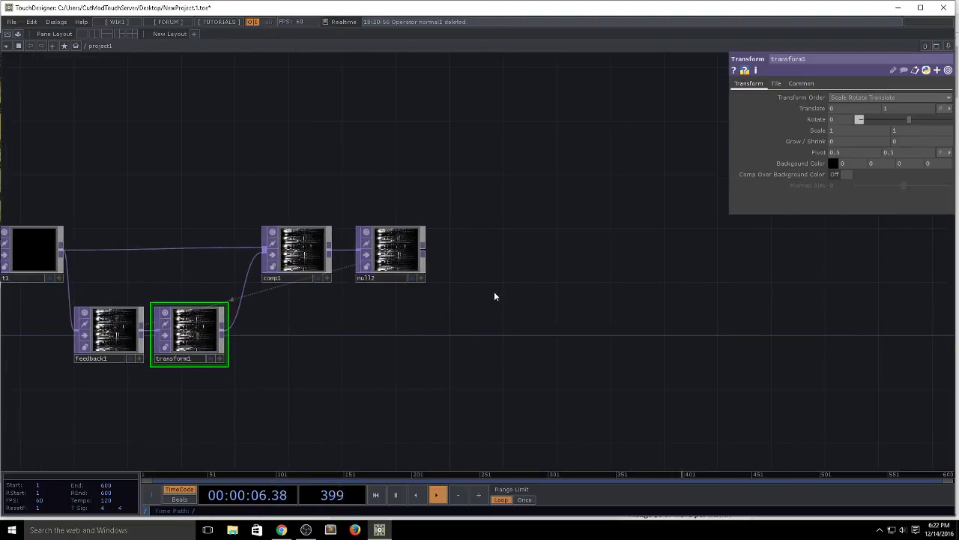
{"action": "left_click_drag", "start_coordinate": [526, 371], "coordinate": [520, 318]}
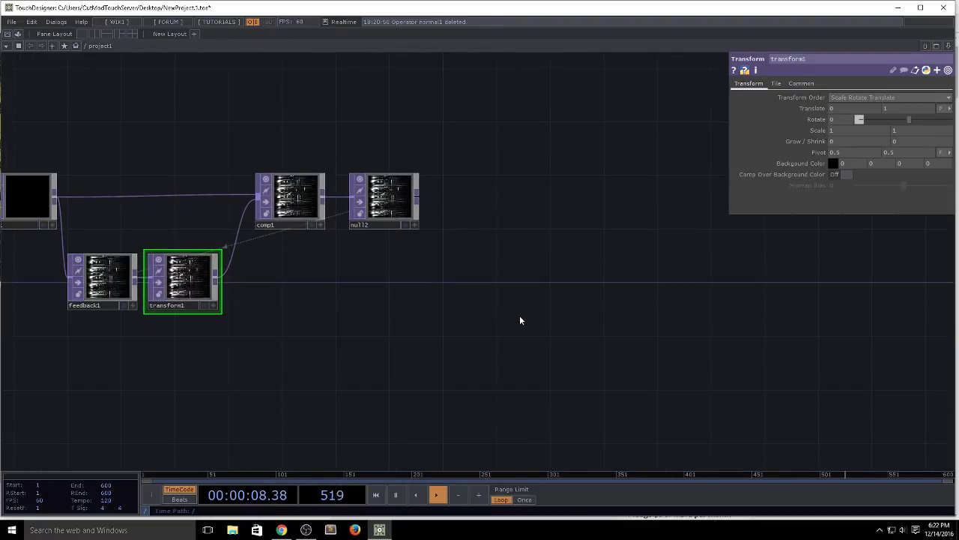
{"action": "key", "text": "Tab"}
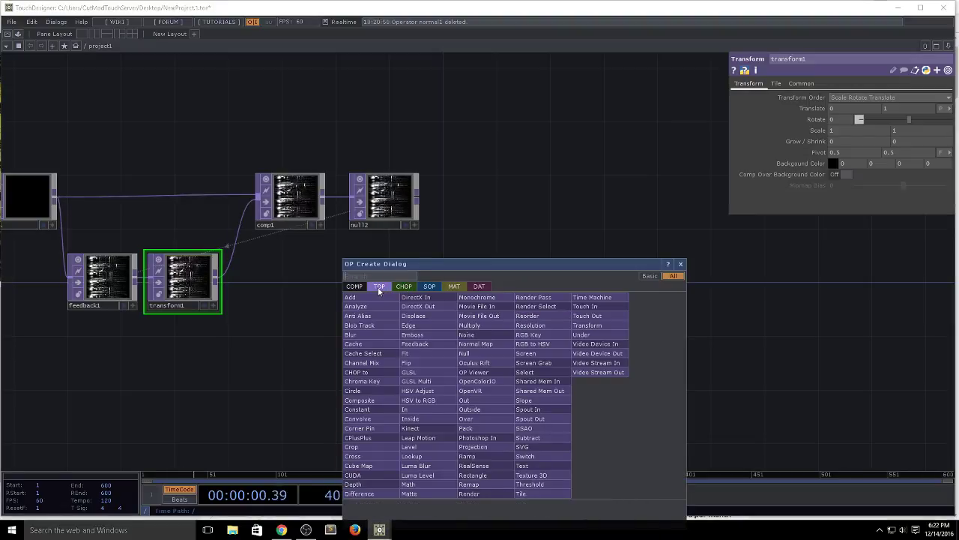
{"action": "type", "text": "ra"}
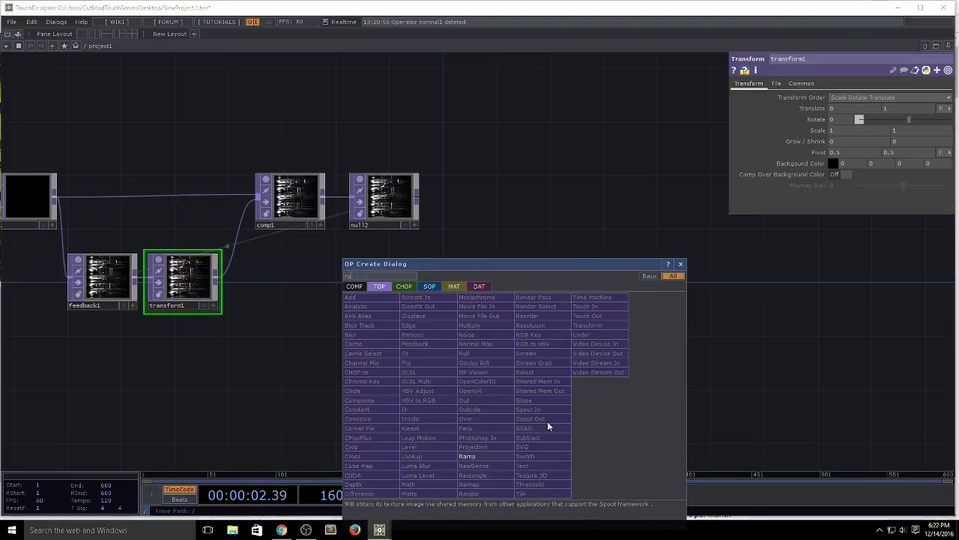
{"action": "left_click", "coordinate": [492, 457]}
{"action": "left_click", "coordinate": [391, 329]}
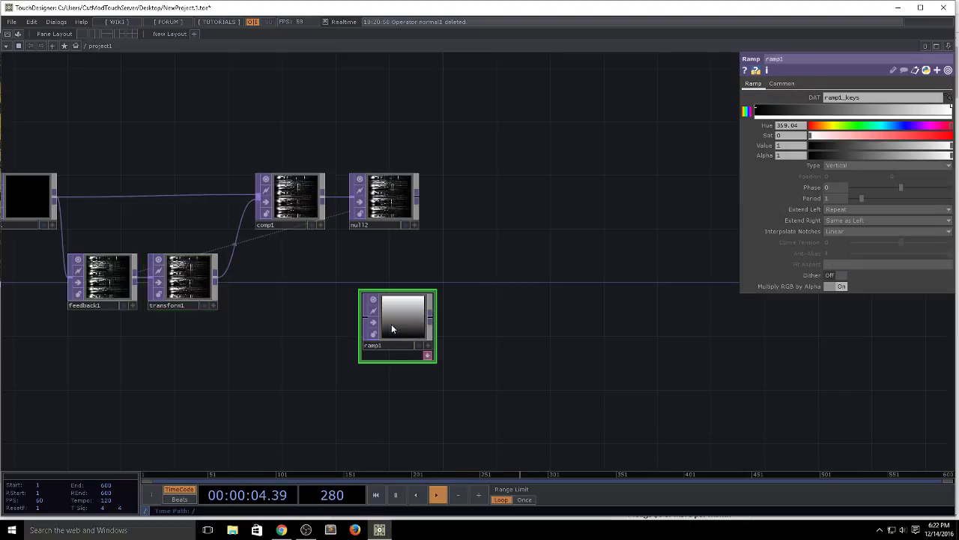
{"action": "scroll", "coordinate": [395, 326], "scroll_direction": "up", "scroll_amount": 2}
{"action": "left_click", "coordinate": [835, 166]}
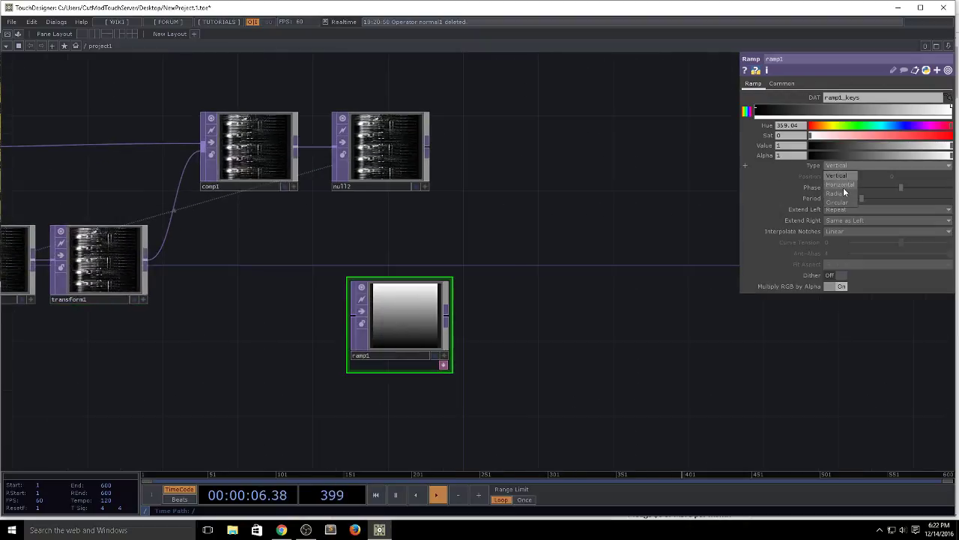
{"action": "left_click", "coordinate": [843, 186]}
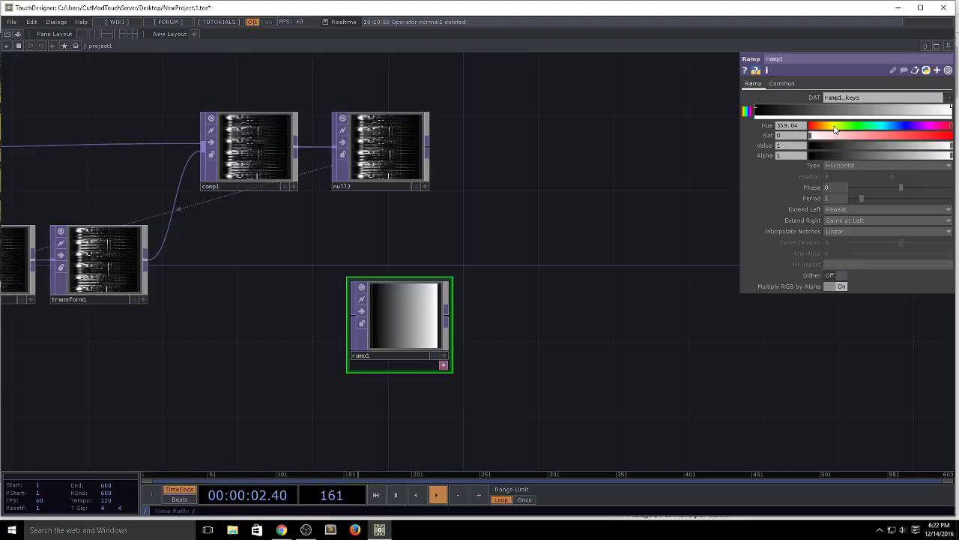
Colour the ramp from black through blue (hue 233, saturation 1, value 1) and red to yellow (hue 57, saturation 1).
{"action": "left_click_drag", "start_coordinate": [835, 131], "coordinate": [956, 133]}
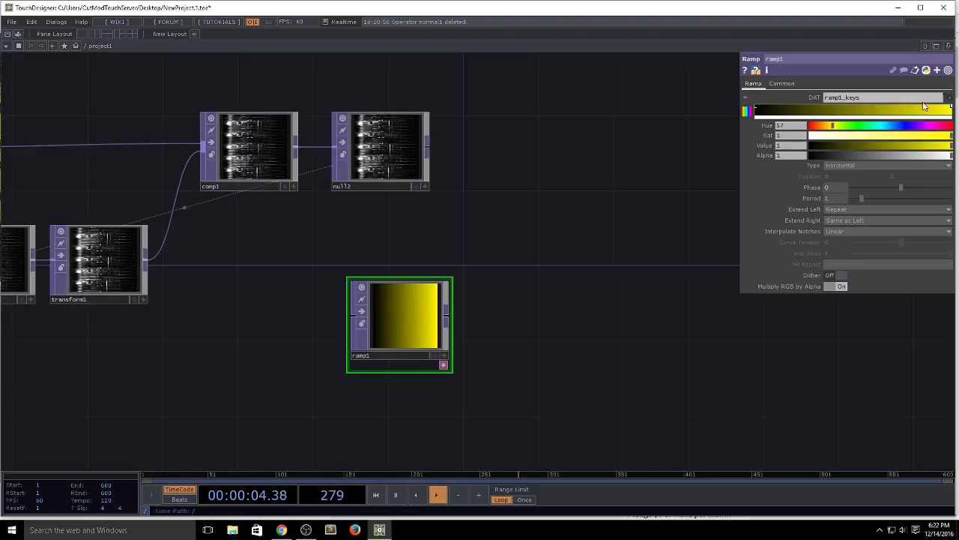
{"action": "left_click_drag", "start_coordinate": [821, 130], "coordinate": [779, 138]}
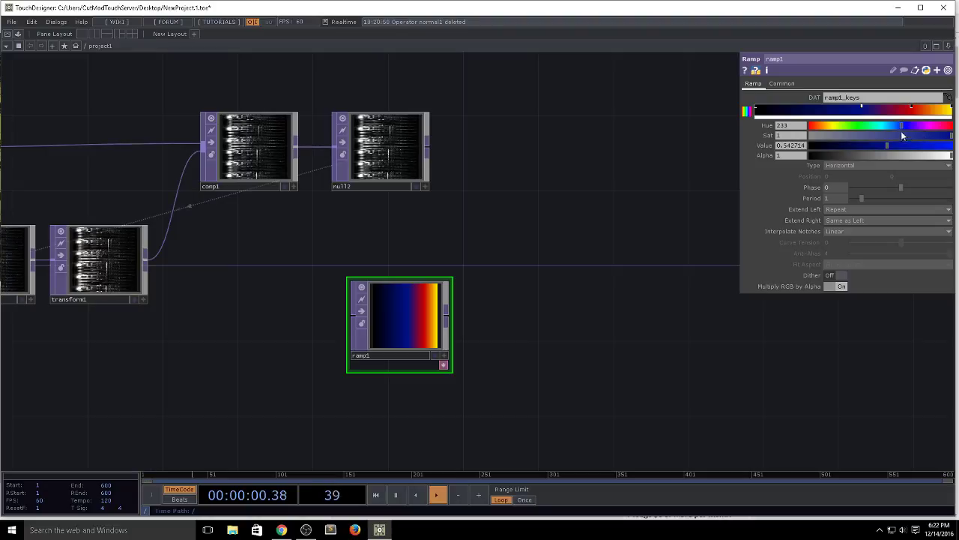
{"action": "left_click_drag", "start_coordinate": [898, 135], "coordinate": [958, 154]}
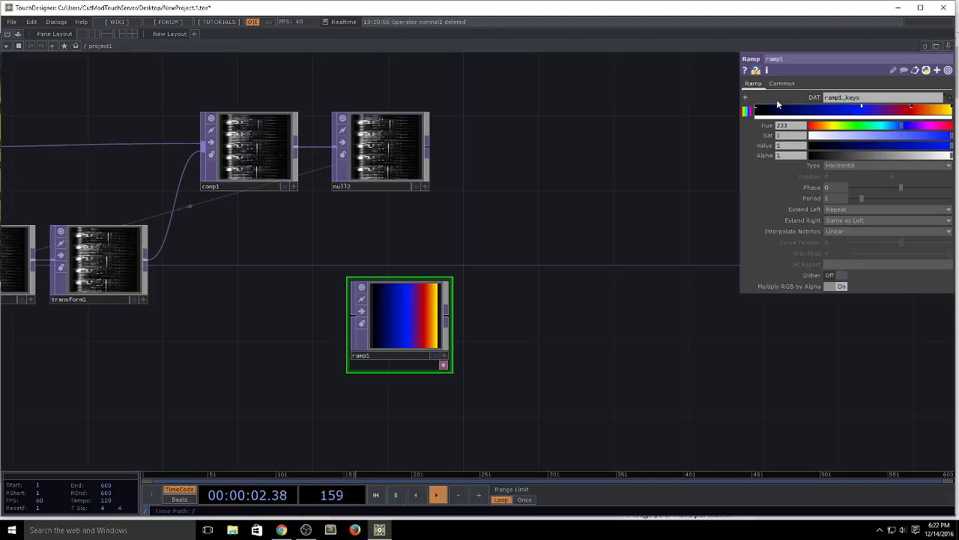
Add a green key (hue 137, saturation 1, value 1) between the ramp's black and blue, and align the Ramp TOP beneath the Null TOP.
{"action": "left_click", "coordinate": [866, 127]}
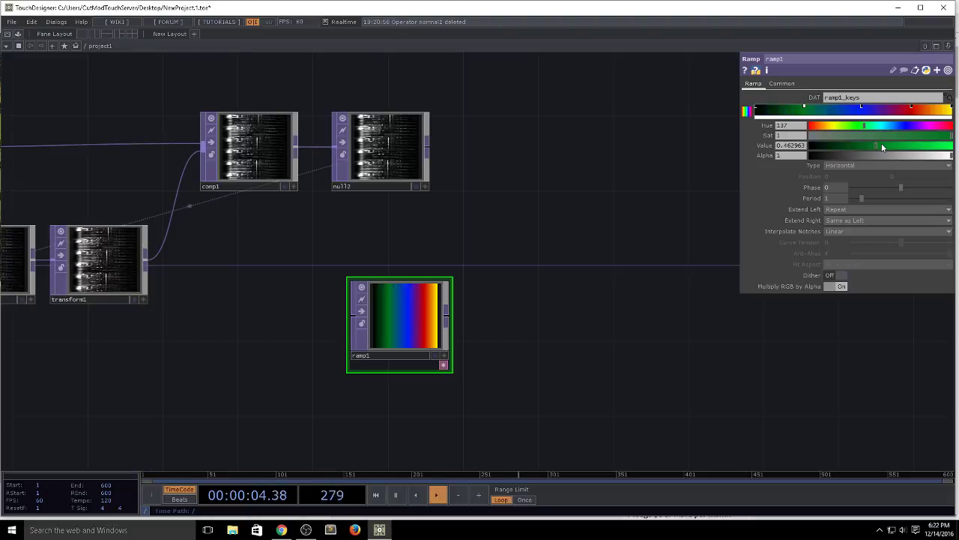
{"action": "left_click_drag", "start_coordinate": [878, 144], "coordinate": [956, 145]}
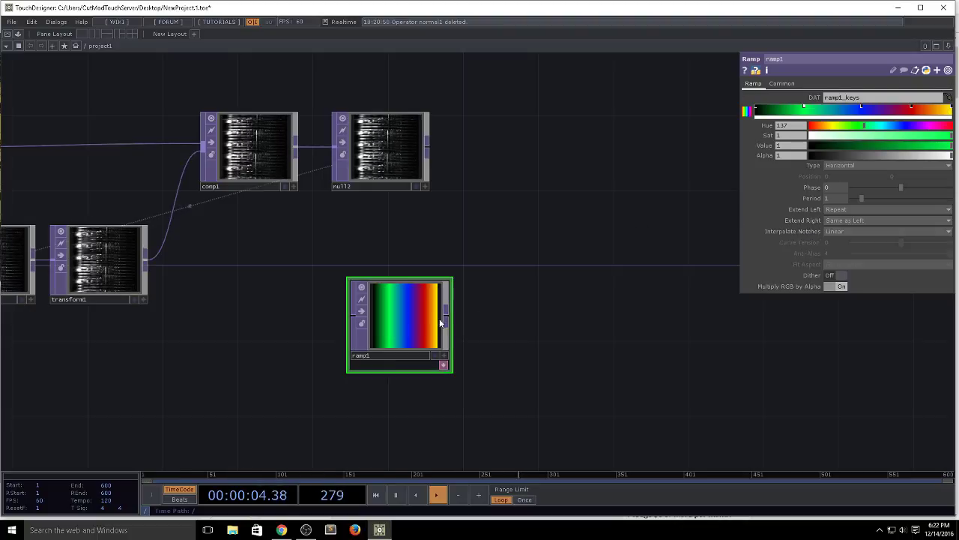
{"action": "left_click_drag", "start_coordinate": [411, 309], "coordinate": [392, 272]}
{"action": "left_click_drag", "start_coordinate": [523, 238], "coordinate": [507, 274]}
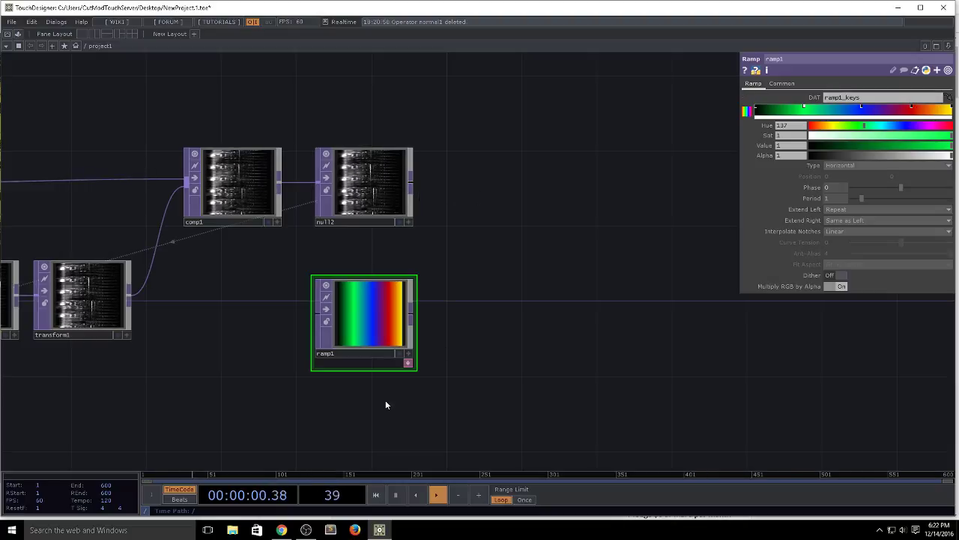
Add a Noise TOP below the Ramp TOP and turn off its Monochrome option to get coloured noise.
{"action": "key", "text": "Tab"}
{"action": "type", "text": "noi"}
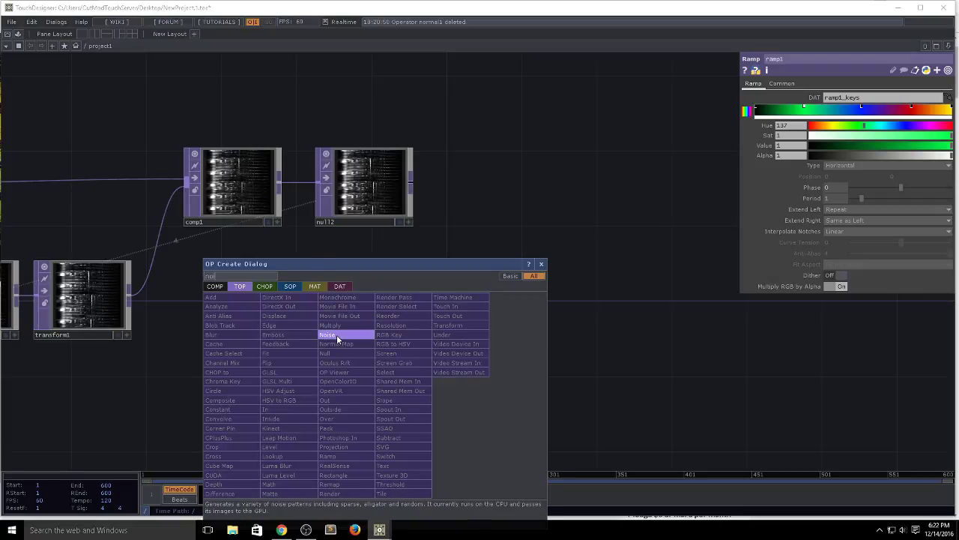
{"action": "left_click", "coordinate": [337, 334]}
{"action": "left_click", "coordinate": [366, 425]}
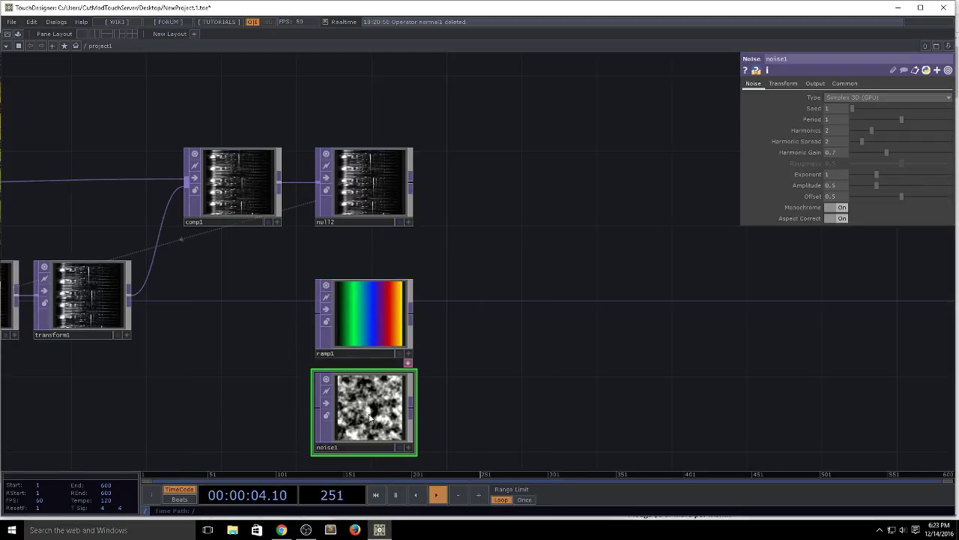
{"action": "left_click", "coordinate": [839, 207]}
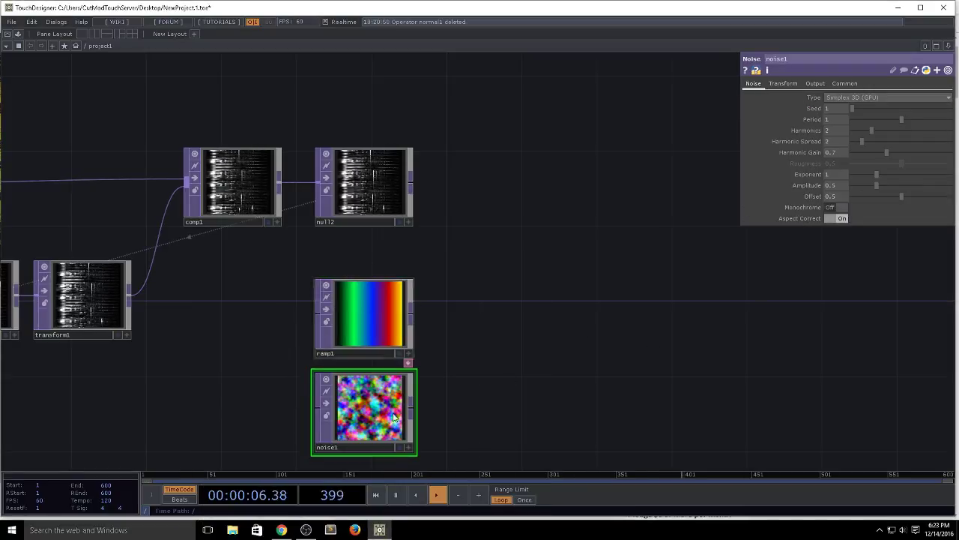
Add a Lookup TOP after the spectrogram's Null TOP and connect the Ramp TOP to its second input.
{"action": "left_click", "coordinate": [410, 183]}
{"action": "left_click", "coordinate": [475, 245]}
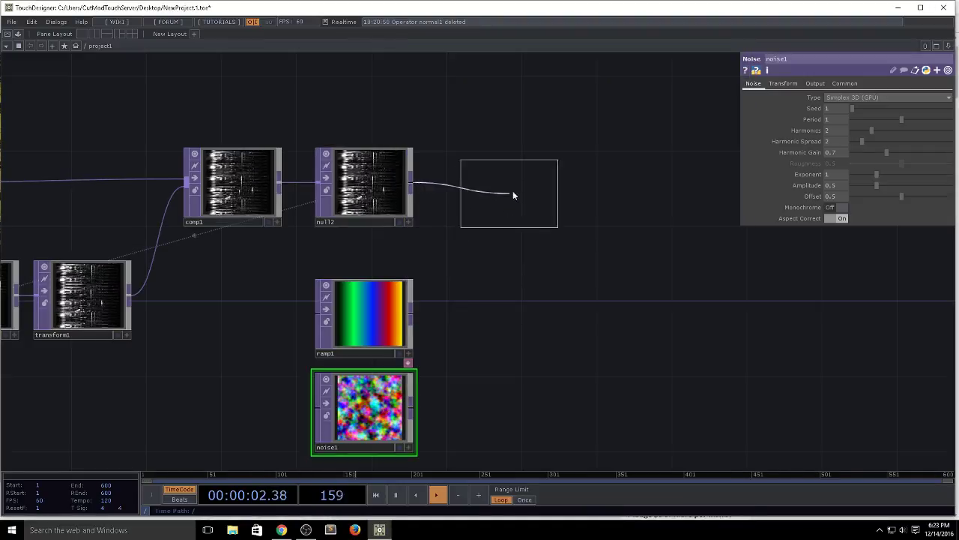
{"action": "left_click", "coordinate": [554, 183]}
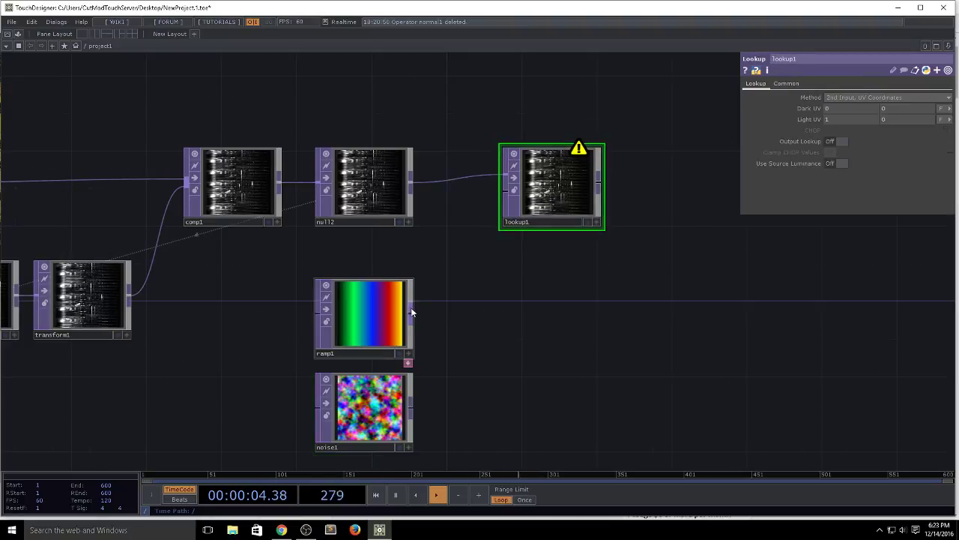
{"action": "left_click_drag", "start_coordinate": [411, 311], "coordinate": [529, 200]}
{"action": "scroll", "coordinate": [564, 192], "scroll_direction": "up", "scroll_amount": 5}
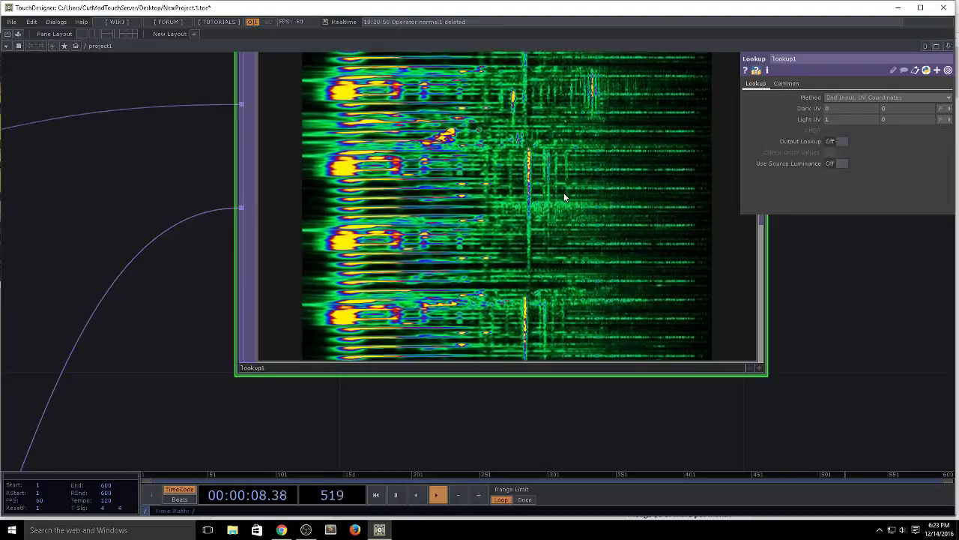
{"action": "scroll", "coordinate": [564, 193], "scroll_direction": "down", "scroll_amount": 5}
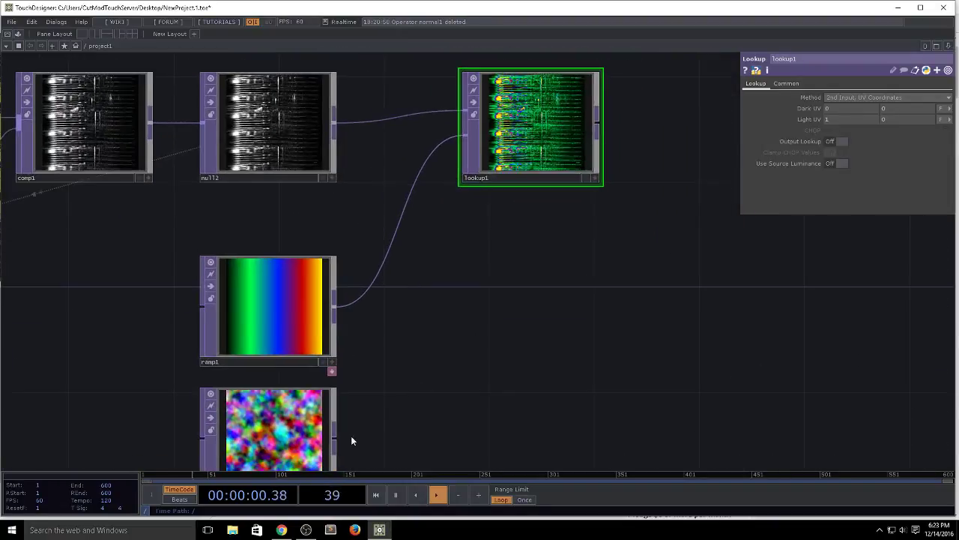
Connect the Noise TOP to the Lookup TOP's second input instead of the ramp and set the noise period to 3.
{"action": "left_click_drag", "start_coordinate": [338, 437], "coordinate": [464, 161]}
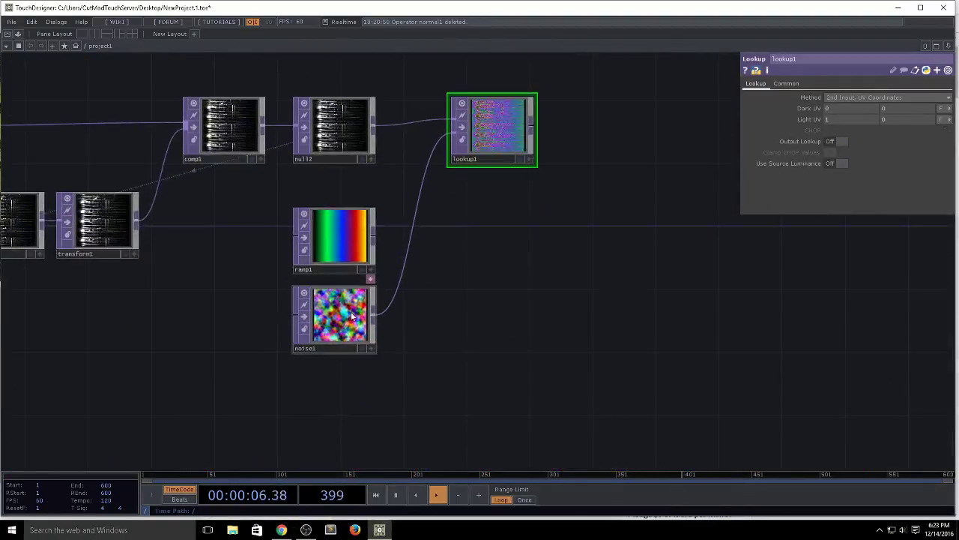
{"action": "left_click", "coordinate": [355, 316]}
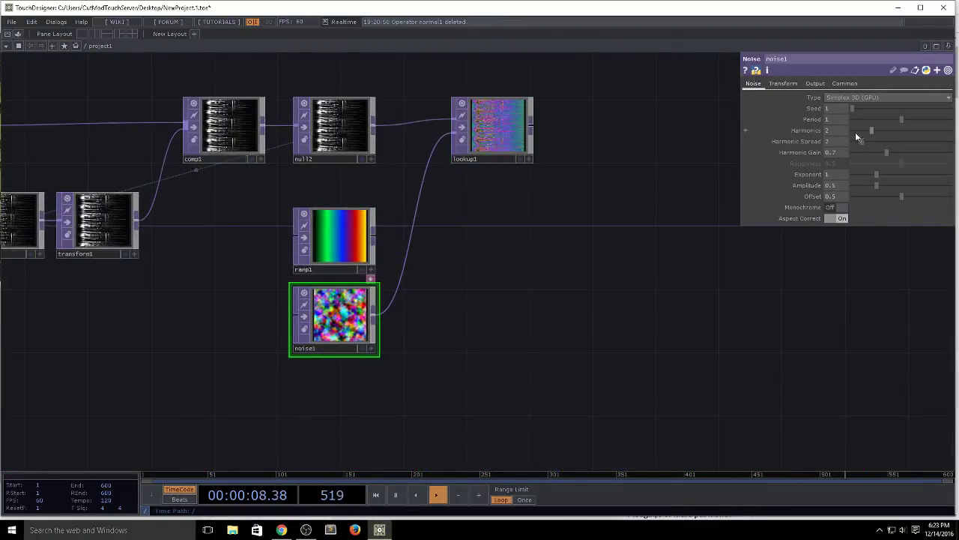
{"action": "left_click", "coordinate": [834, 122]}
{"action": "type", "text": "3"}
{"action": "key", "text": "Return"}
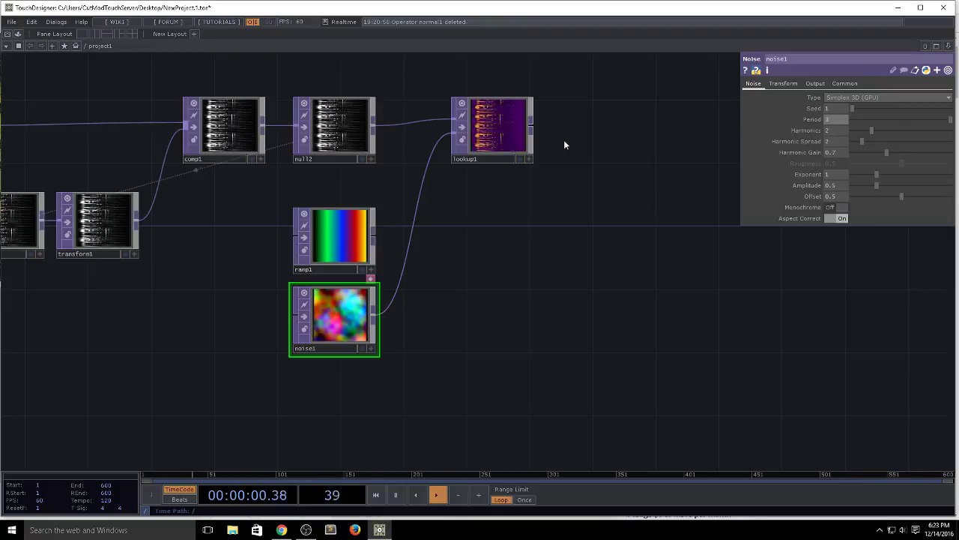
{"action": "scroll", "coordinate": [499, 138], "scroll_direction": "up", "scroll_amount": 3}
{"action": "scroll", "coordinate": [499, 139], "scroll_direction": "up", "scroll_amount": 3}
Animate the Noise TOP by setting its Z translate to the expression absTime.seconds/9.
{"action": "left_click", "coordinate": [784, 84]}
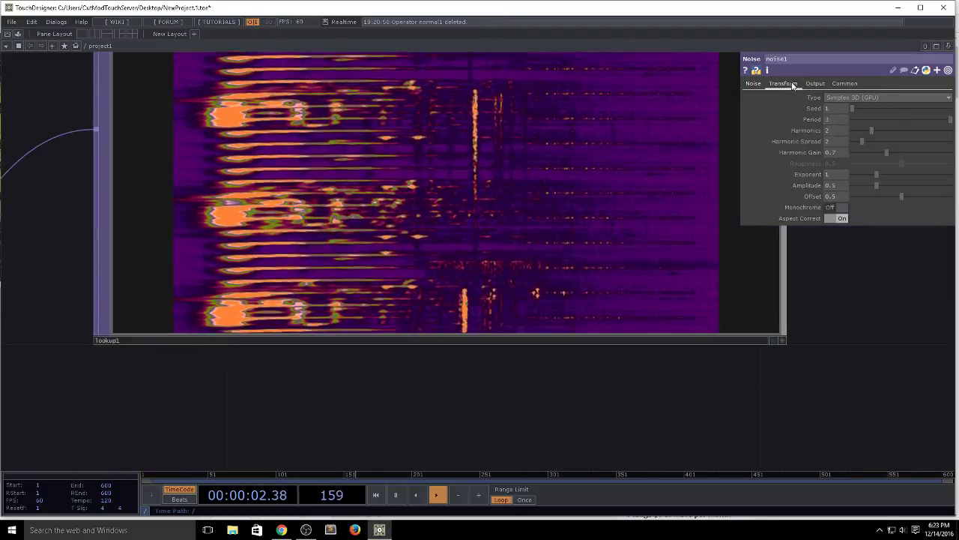
{"action": "left_click", "coordinate": [938, 121]}
{"action": "type", "text": "absTime.se"}
{"action": "key", "text": "Return"}
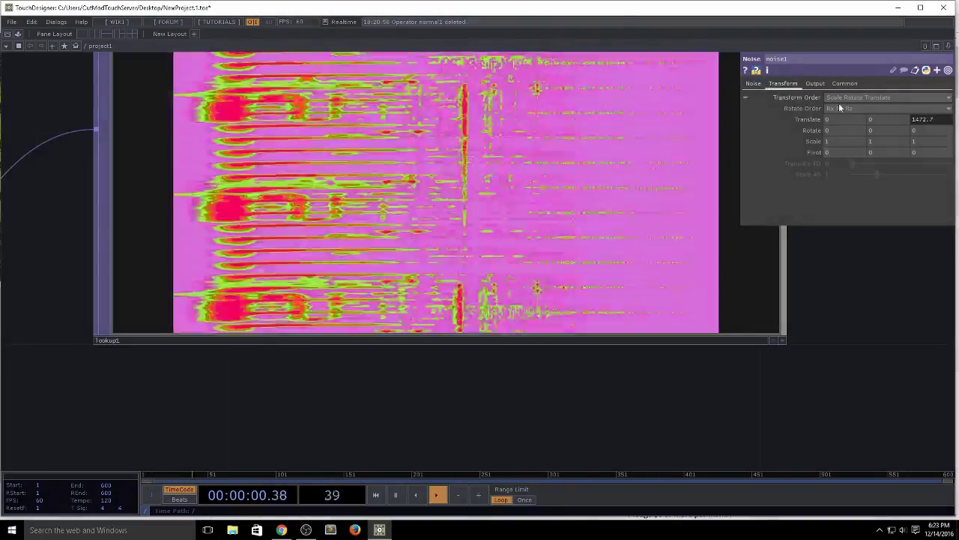
{"action": "left_click", "coordinate": [942, 121]}
{"action": "type", "text": "/9"}
{"action": "key", "text": "Return"}
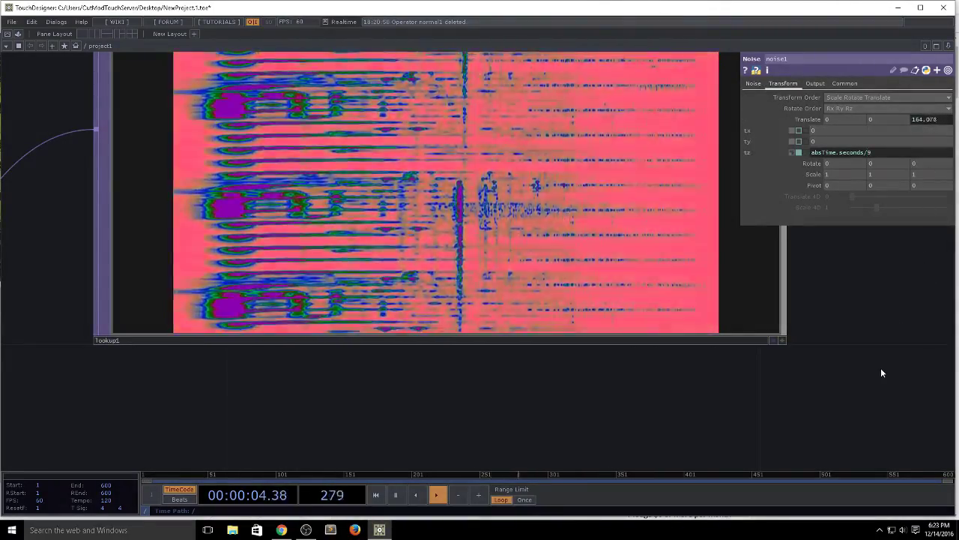
Reconnect the Ramp TOP to the Lookup TOP's second input in place of the noise.
{"action": "scroll", "coordinate": [881, 369], "scroll_direction": "down", "scroll_amount": 5}
{"action": "left_click_drag", "start_coordinate": [807, 370], "coordinate": [514, 222]}
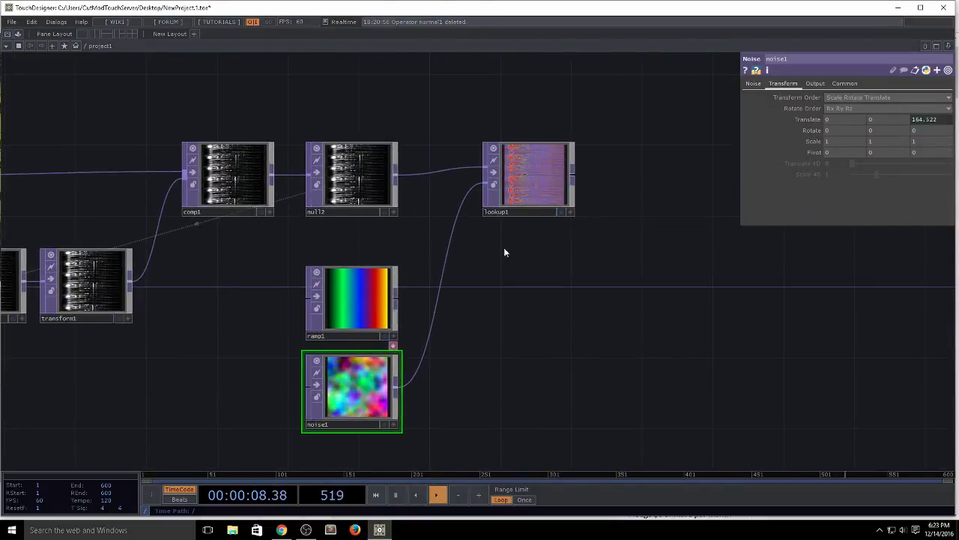
{"action": "scroll", "coordinate": [523, 161], "scroll_direction": "up", "scroll_amount": 5}
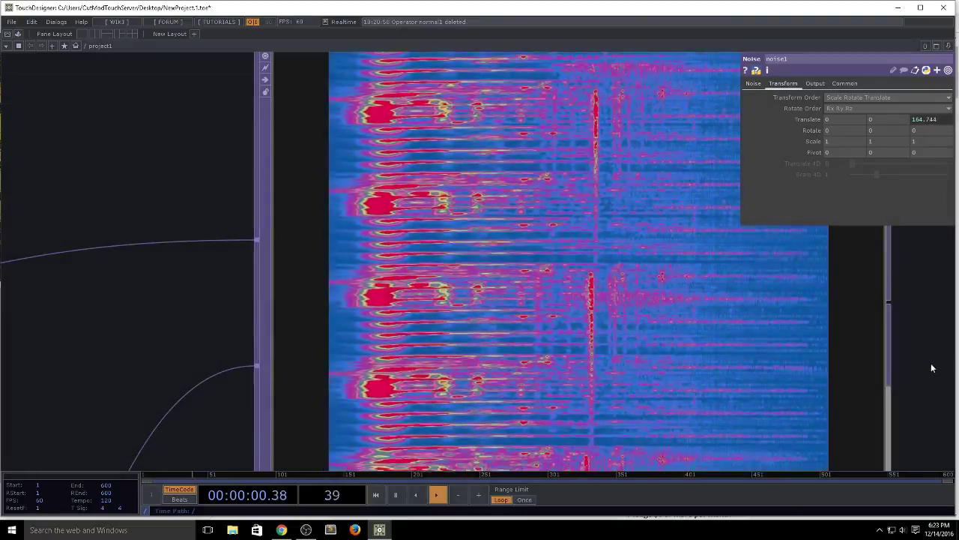
{"action": "left_click_drag", "start_coordinate": [931, 363], "coordinate": [718, 246]}
{"action": "scroll", "coordinate": [717, 251], "scroll_direction": "down", "scroll_amount": 8}
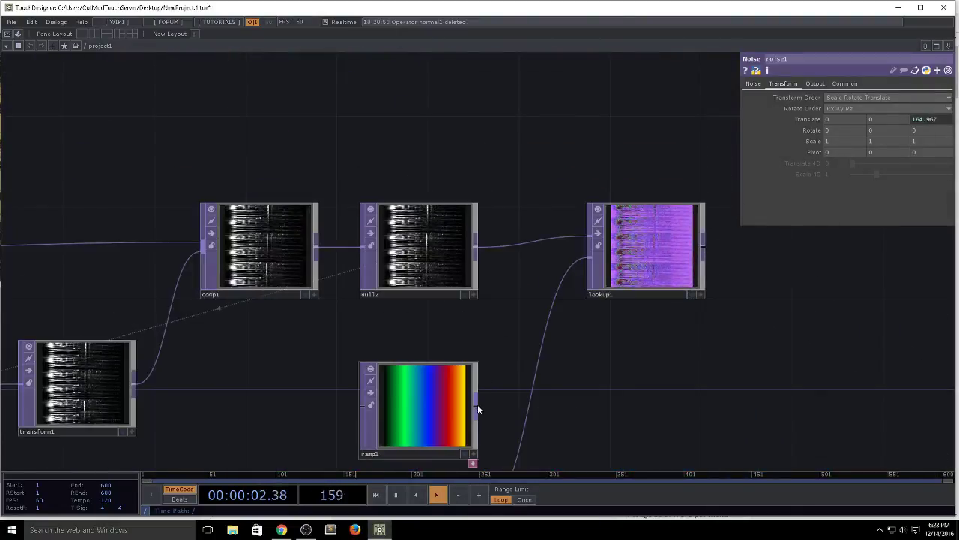
{"action": "left_click", "coordinate": [582, 261]}
Examine the ramp-coloured spectrogram in the Lookup TOP and review the complete network chain.
{"action": "left_click_drag", "start_coordinate": [719, 379], "coordinate": [626, 369]}
{"action": "scroll", "coordinate": [559, 236], "scroll_direction": "up", "scroll_amount": 7}
{"action": "scroll", "coordinate": [568, 247], "scroll_direction": "down", "scroll_amount": 6}
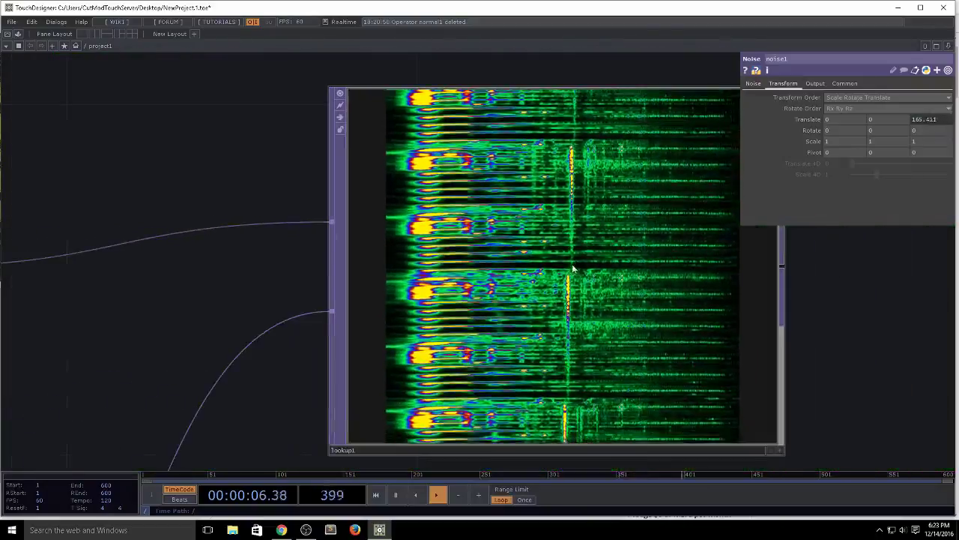
{"action": "scroll", "coordinate": [576, 273], "scroll_direction": "down", "scroll_amount": 2}
{"action": "left_click", "coordinate": [575, 273]}
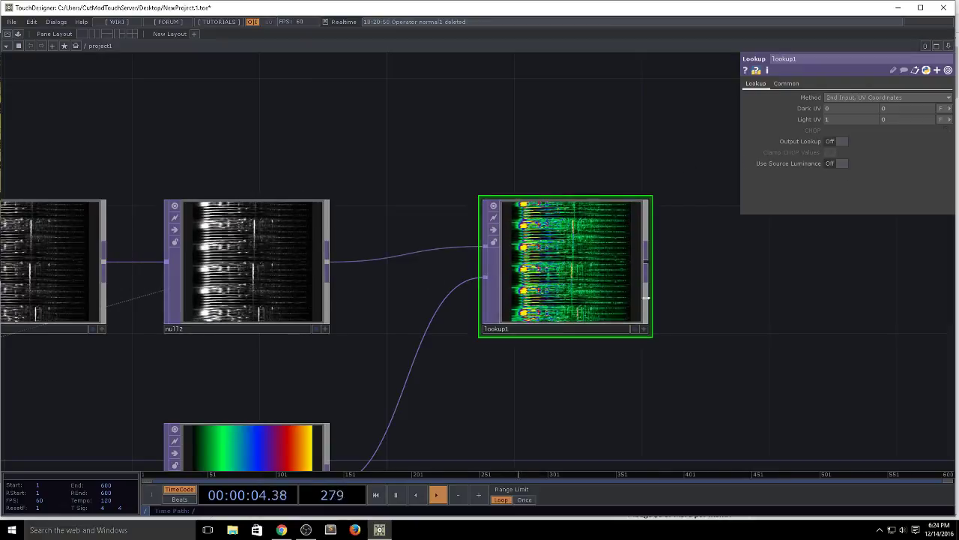
{"action": "scroll", "coordinate": [637, 268], "scroll_direction": "up", "scroll_amount": 3}
{"action": "scroll", "coordinate": [641, 268], "scroll_direction": "up", "scroll_amount": 3}
{"action": "left_click_drag", "start_coordinate": [751, 332], "coordinate": [786, 306]}
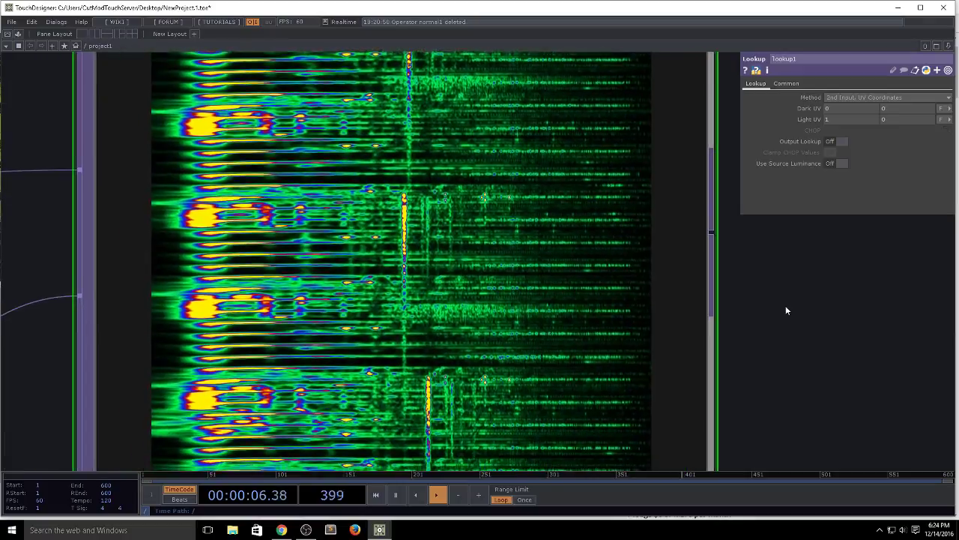
{"action": "scroll", "coordinate": [786, 306], "scroll_direction": "down", "scroll_amount": 1}
{"action": "scroll", "coordinate": [786, 305], "scroll_direction": "down", "scroll_amount": 1}
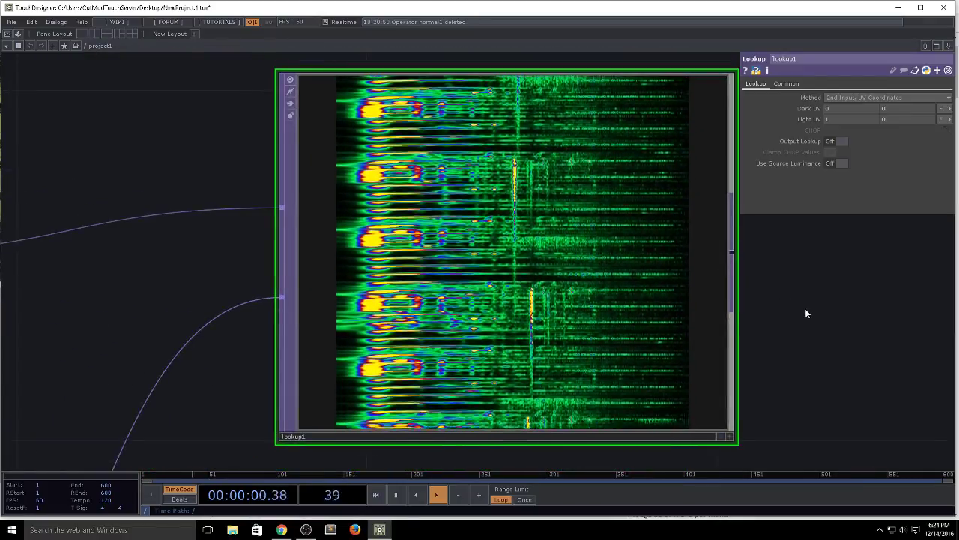
{"action": "scroll", "coordinate": [730, 289], "scroll_direction": "down", "scroll_amount": 2}
{"action": "scroll", "coordinate": [730, 289], "scroll_direction": "down", "scroll_amount": 5}
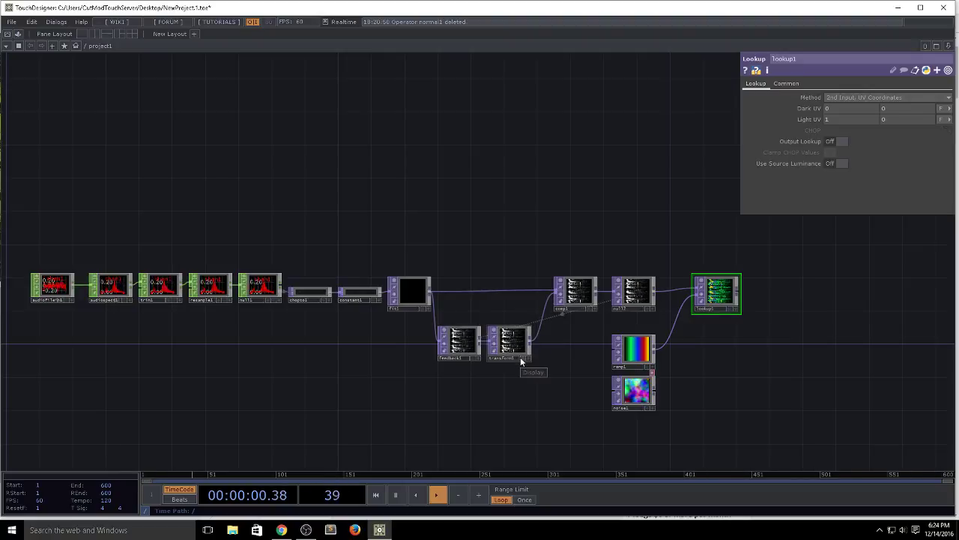
{"action": "left_click_drag", "start_coordinate": [779, 324], "coordinate": [607, 290]}
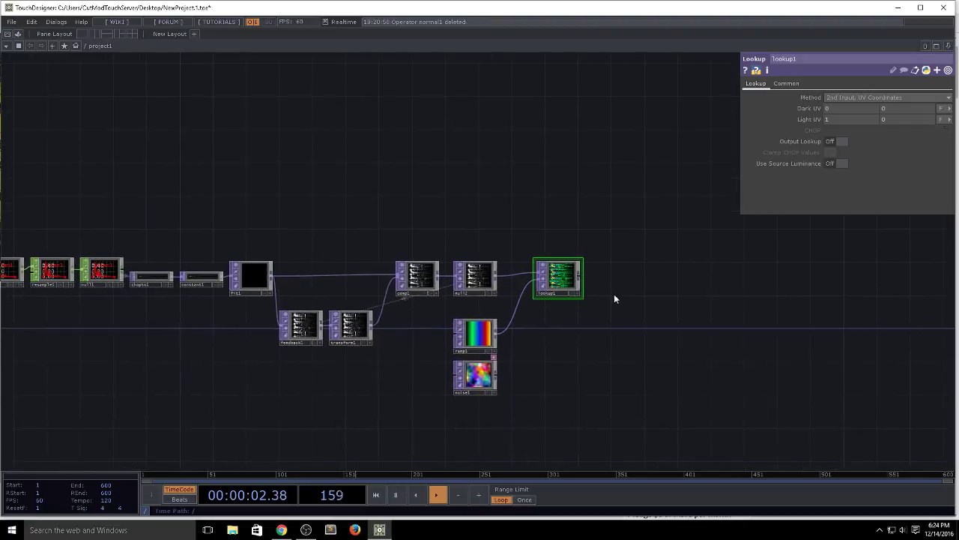
{"action": "scroll", "coordinate": [570, 274], "scroll_direction": "up", "scroll_amount": 5}
{"action": "scroll", "coordinate": [519, 299], "scroll_direction": "up", "scroll_amount": 4}
{"action": "scroll", "coordinate": [519, 299], "scroll_direction": "down", "scroll_amount": 2}
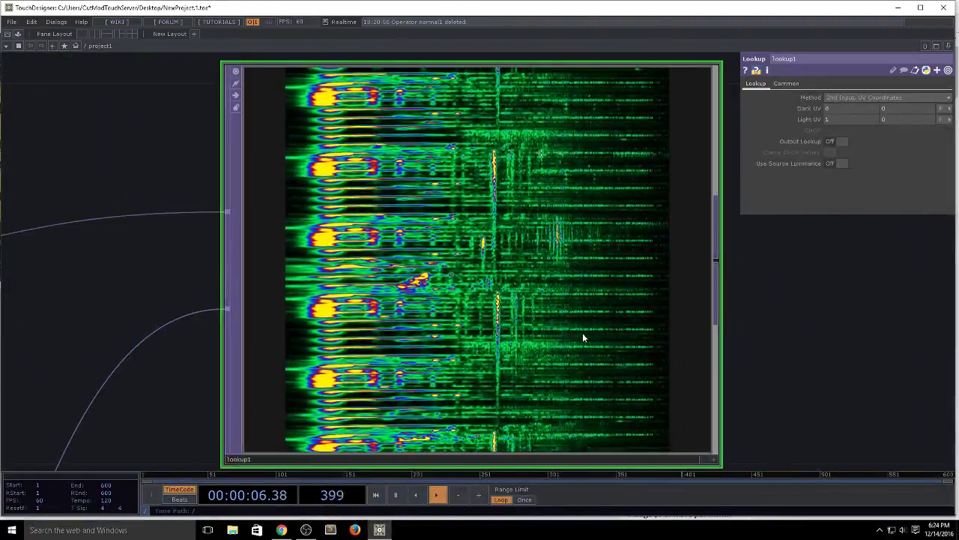
{"action": "scroll", "coordinate": [588, 323], "scroll_direction": "down", "scroll_amount": 4}
Move the Noise TOP away from the Ramp TOP and undock the ramp's keys table below the ramp.
{"action": "left_click_drag", "start_coordinate": [424, 425], "coordinate": [409, 254]}
{"action": "scroll", "coordinate": [407, 254], "scroll_direction": "down", "scroll_amount": 4}
{"action": "left_click_drag", "start_coordinate": [361, 351], "coordinate": [375, 266]}
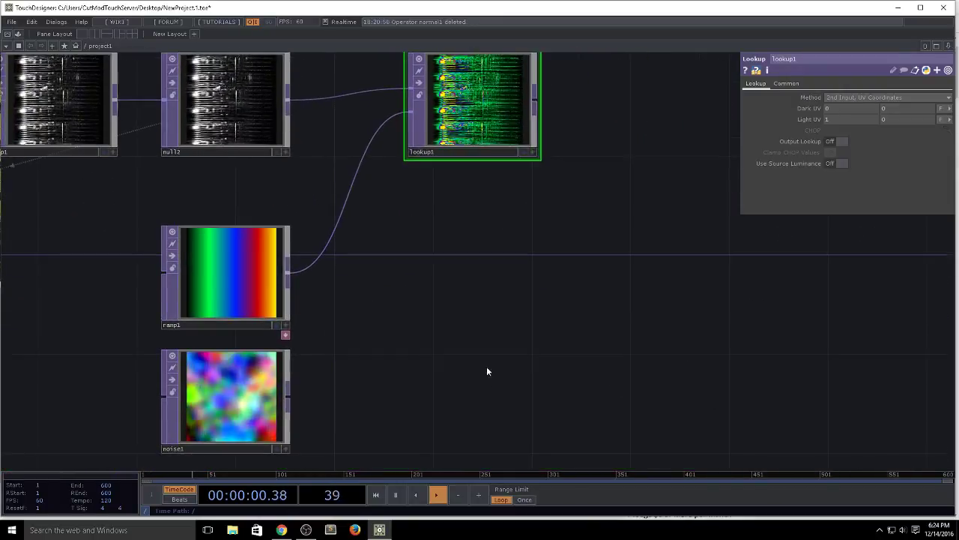
{"action": "left_click_drag", "start_coordinate": [484, 327], "coordinate": [477, 240]}
{"action": "left_click_drag", "start_coordinate": [195, 334], "coordinate": [567, 334]}
{"action": "left_click", "coordinate": [277, 248]}
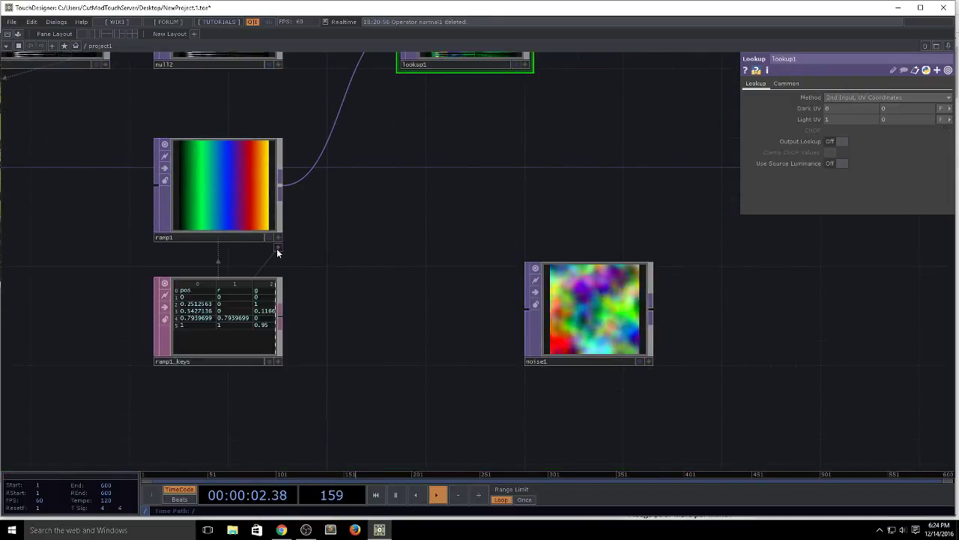
Examine the position and RGBA values in the ramp's keys table alongside the Lookup TOP's coloured output.
{"action": "scroll", "coordinate": [274, 306], "scroll_direction": "up", "scroll_amount": 5}
{"action": "scroll", "coordinate": [269, 302], "scroll_direction": "up", "scroll_amount": 1}
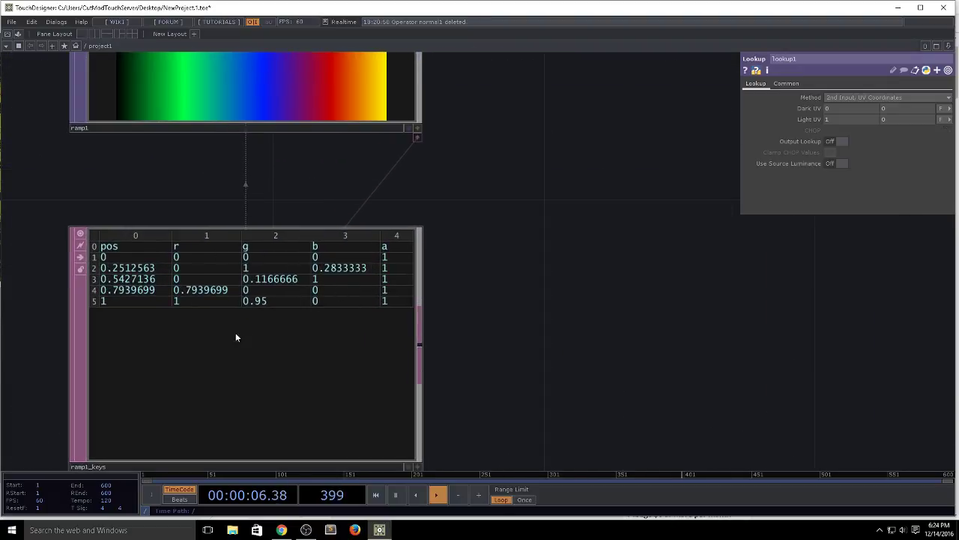
{"action": "scroll", "coordinate": [302, 285], "scroll_direction": "down", "scroll_amount": 5}
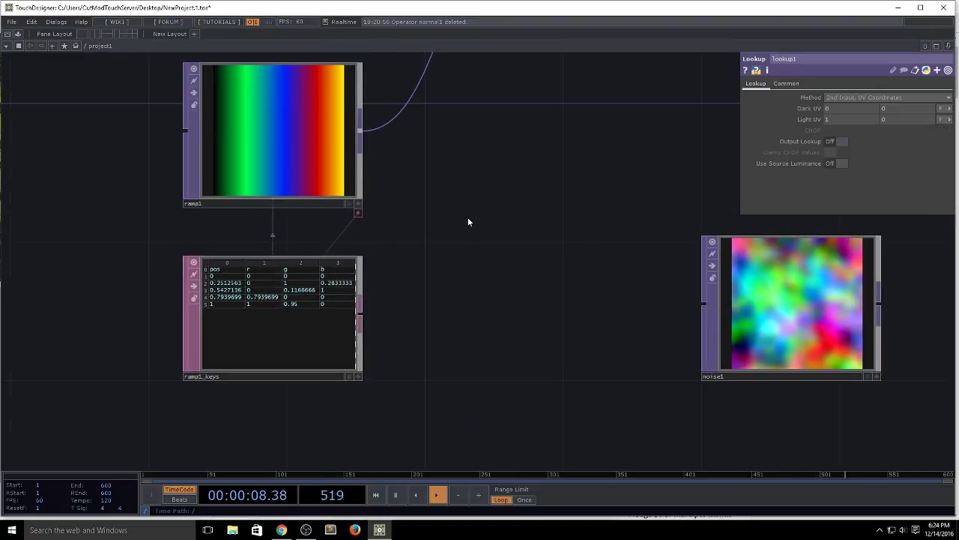
{"action": "scroll", "coordinate": [287, 285], "scroll_direction": "down", "scroll_amount": 5}
{"action": "left_click_drag", "start_coordinate": [422, 222], "coordinate": [396, 286]}
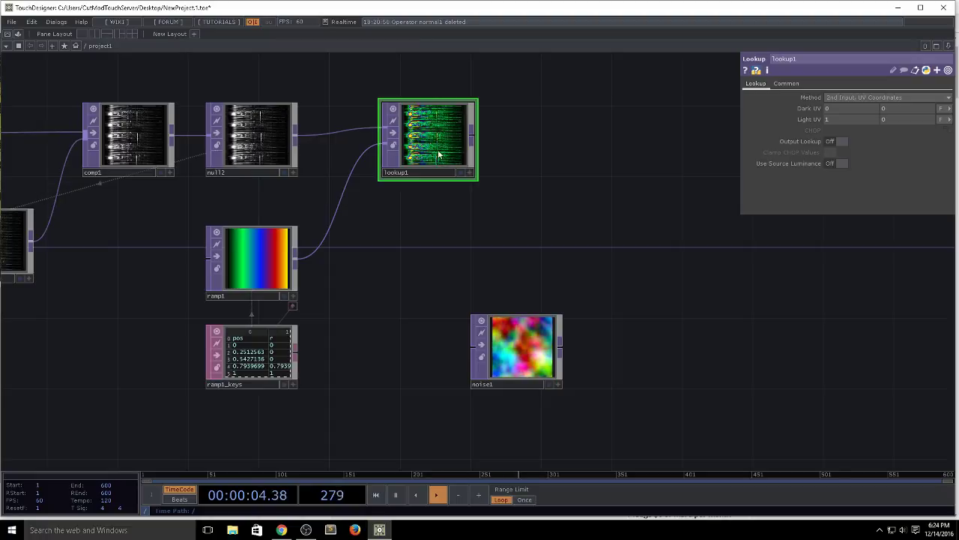
{"action": "scroll", "coordinate": [434, 141], "scroll_direction": "up", "scroll_amount": 9}
{"action": "scroll", "coordinate": [445, 232], "scroll_direction": "down", "scroll_amount": 8}
{"action": "scroll", "coordinate": [351, 392], "scroll_direction": "up", "scroll_amount": 4}
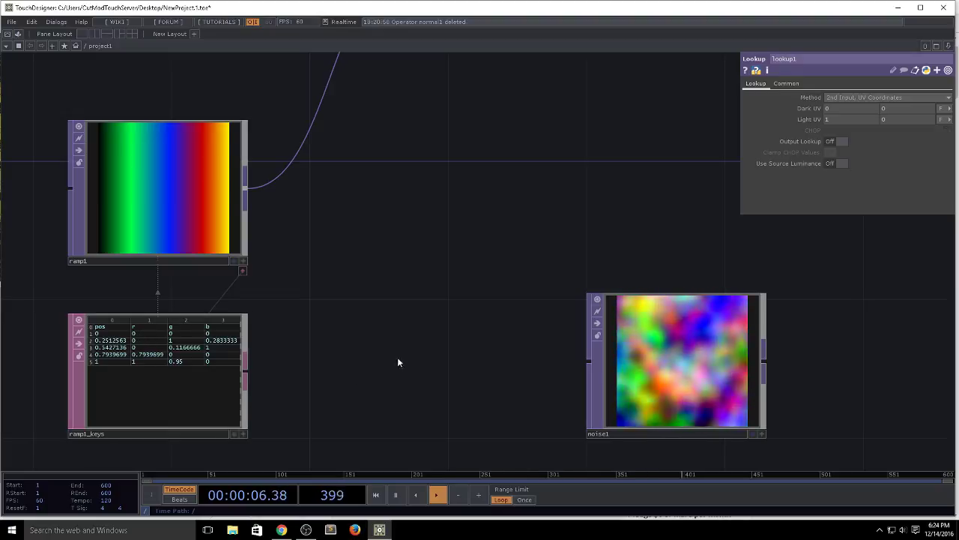
{"action": "left_click_drag", "start_coordinate": [383, 363], "coordinate": [501, 321]}
{"action": "scroll", "coordinate": [487, 338], "scroll_direction": "down", "scroll_amount": 3}
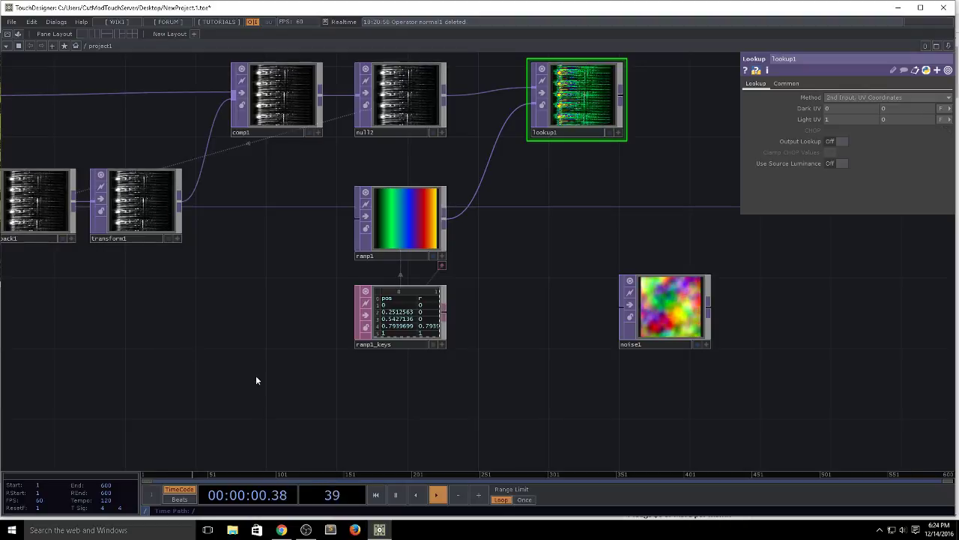
{"action": "scroll", "coordinate": [435, 320], "scroll_direction": "up", "scroll_amount": 5}
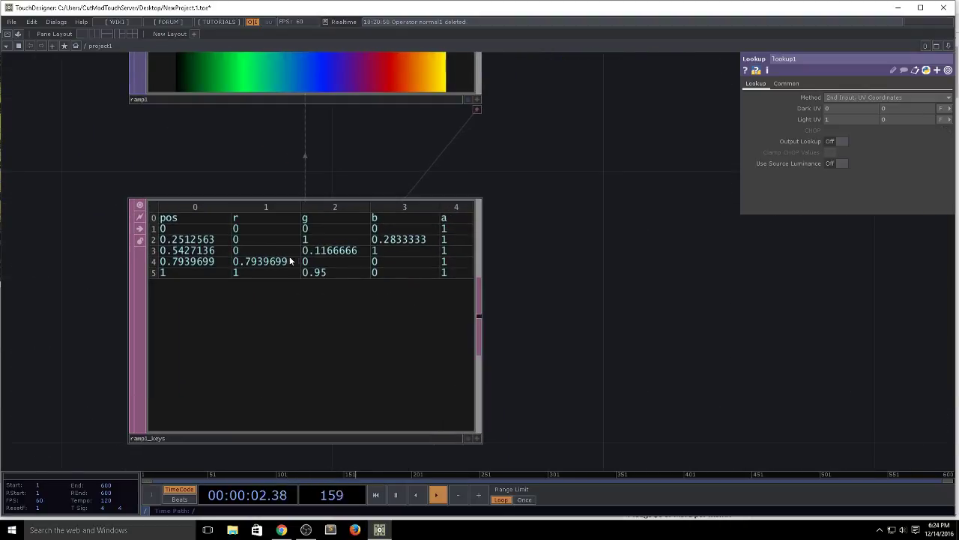
{"action": "scroll", "coordinate": [599, 266], "scroll_direction": "down", "scroll_amount": 8}
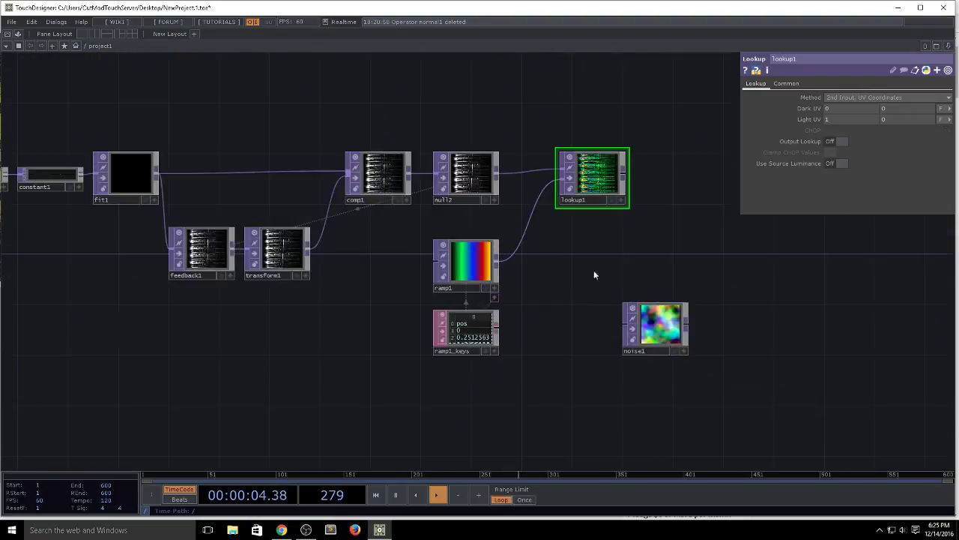
Display the Lookup TOP's coloured spectrogram and the null2 greyscale spectrogram side by side as the network background.
{"action": "scroll", "coordinate": [540, 255], "scroll_direction": "up", "scroll_amount": 8}
{"action": "scroll", "coordinate": [550, 343], "scroll_direction": "down", "scroll_amount": 2}
{"action": "left_click", "coordinate": [540, 338]}
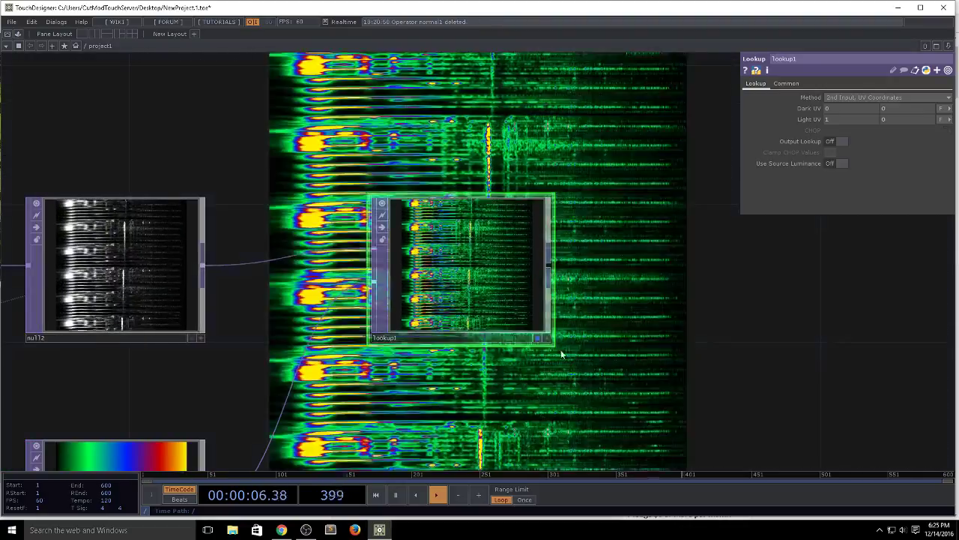
{"action": "left_click_drag", "start_coordinate": [721, 348], "coordinate": [721, 270]}
{"action": "scroll", "coordinate": [718, 251], "scroll_direction": "down", "scroll_amount": 6}
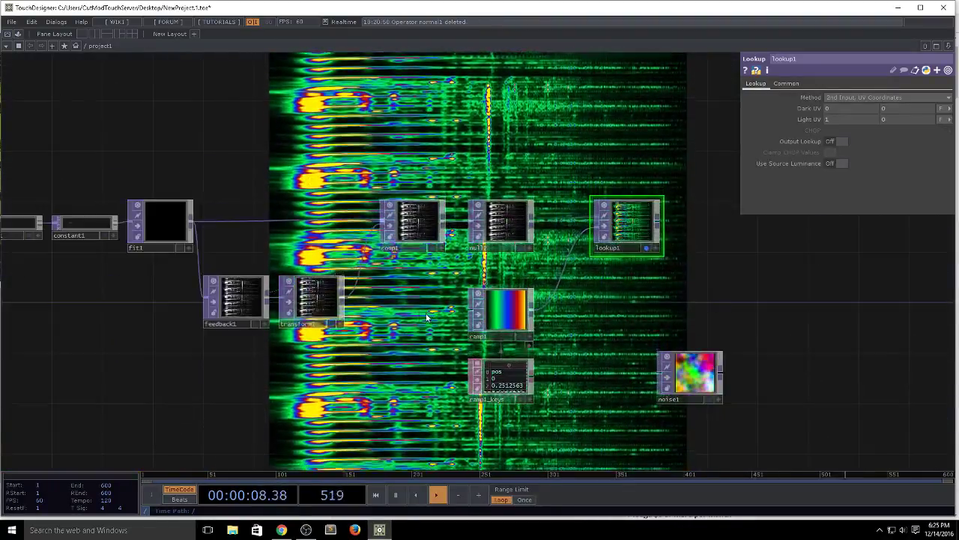
{"action": "left_click_drag", "start_coordinate": [427, 318], "coordinate": [457, 315]}
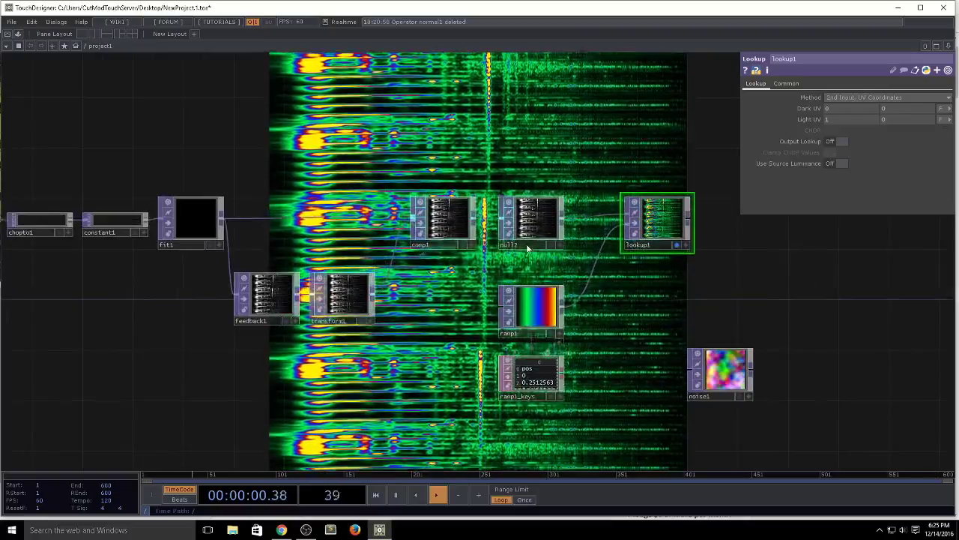
{"action": "left_click", "coordinate": [551, 245]}
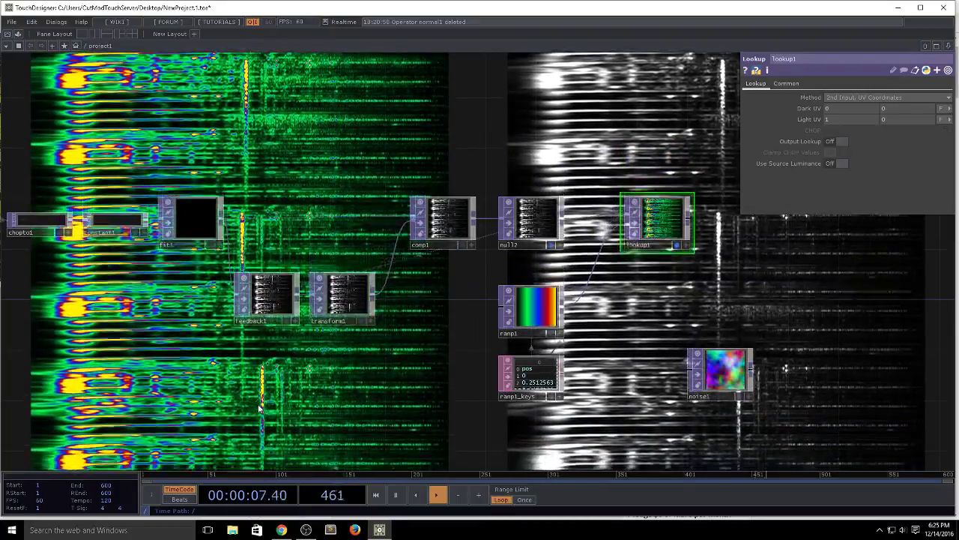
{"action": "left_click_drag", "start_coordinate": [260, 404], "coordinate": [344, 329]}
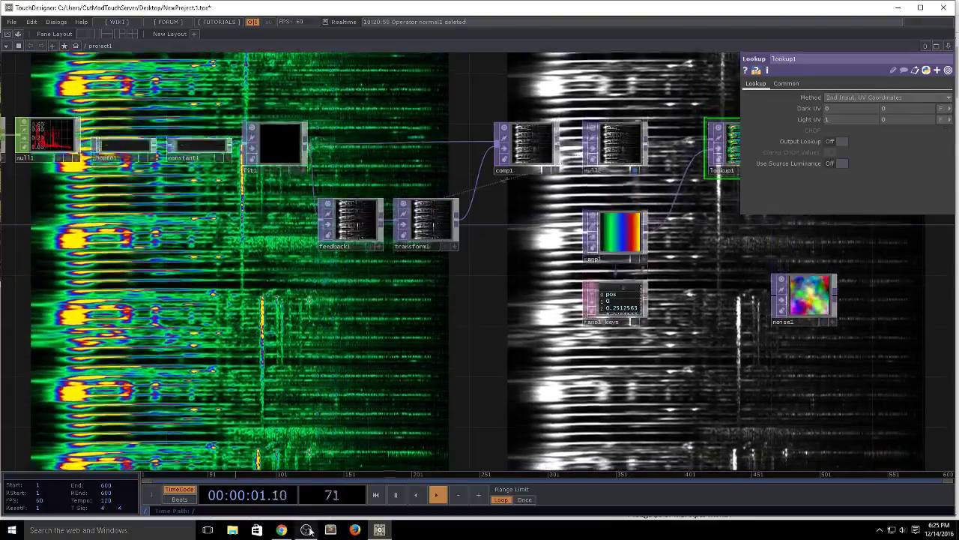
Switch to Chrome to view the CutMod Patreon page and bring up the OBS Studio window.
{"action": "mouse_move", "coordinate": [306, 530]}
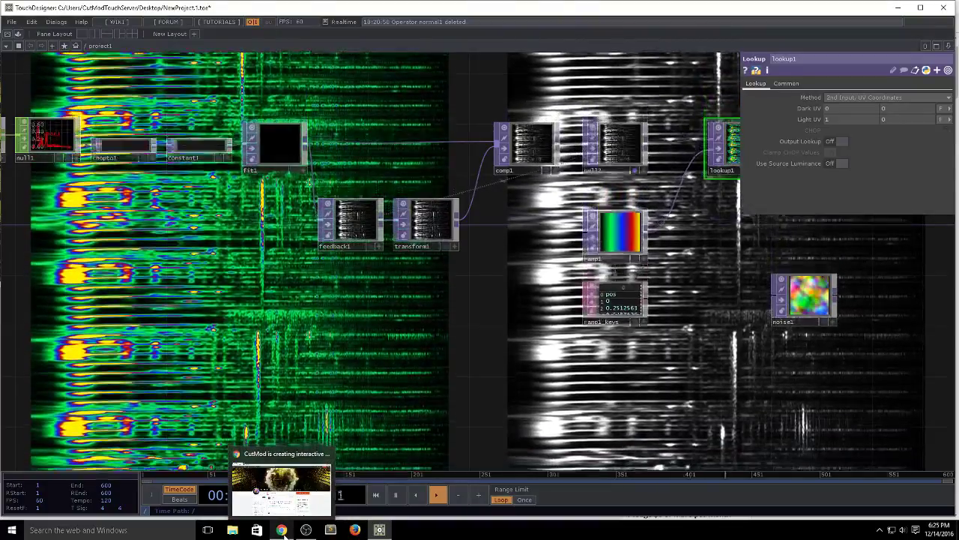
{"action": "left_click", "coordinate": [283, 530]}
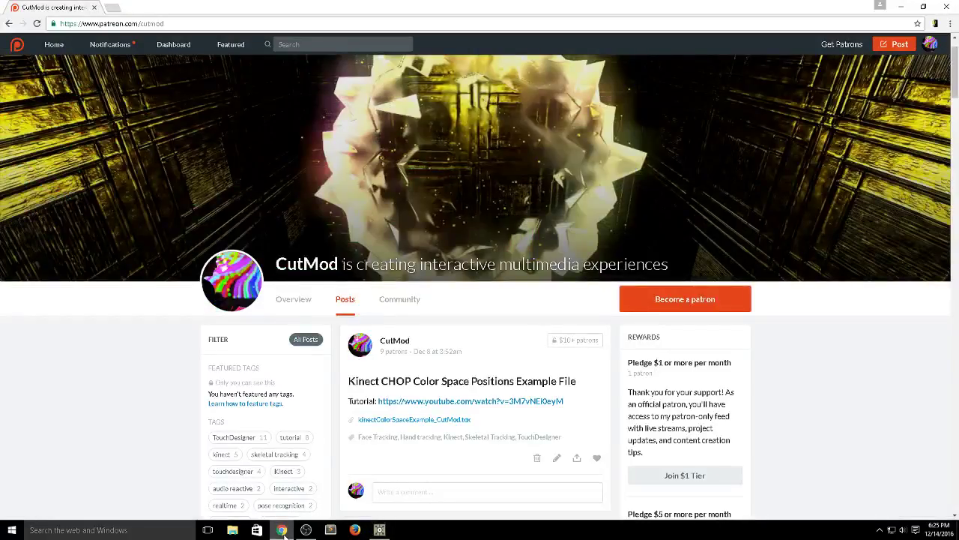
{"action": "key", "text": "super"}
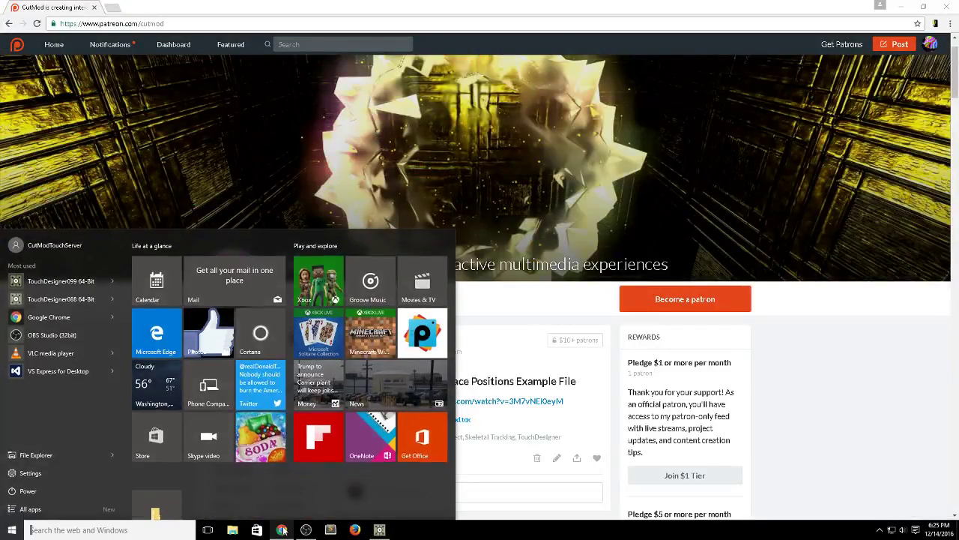
{"action": "left_click", "coordinate": [307, 530]}
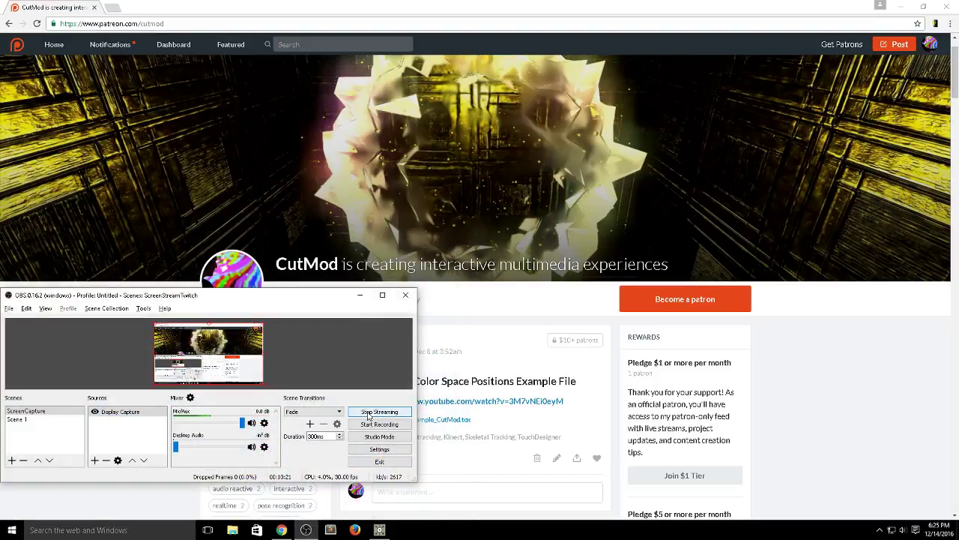